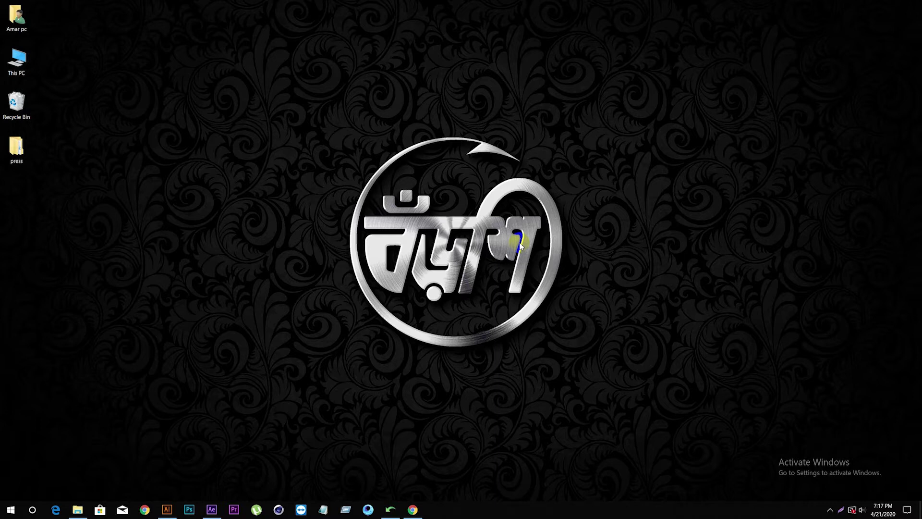
Bring the After Effects window forward, showing an empty Untitled Project
left_click(211, 511)
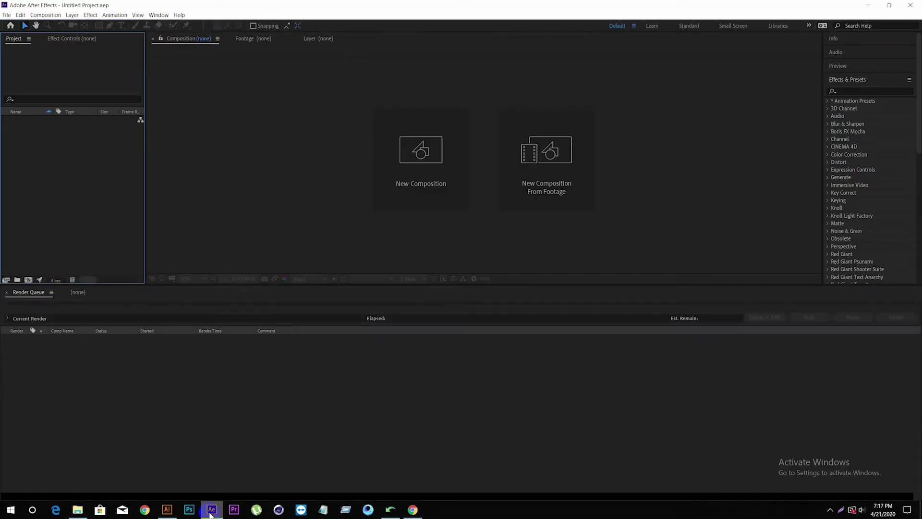
Create a new 1920×1080 composition named 'Handwritten' at 30.009 fps
left_click(29, 280)
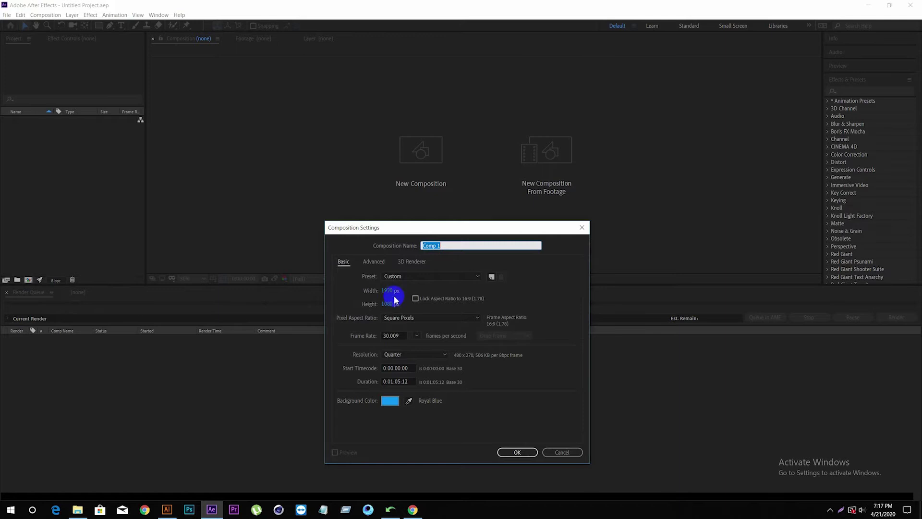
left_click(444, 246)
type("Handwritten")
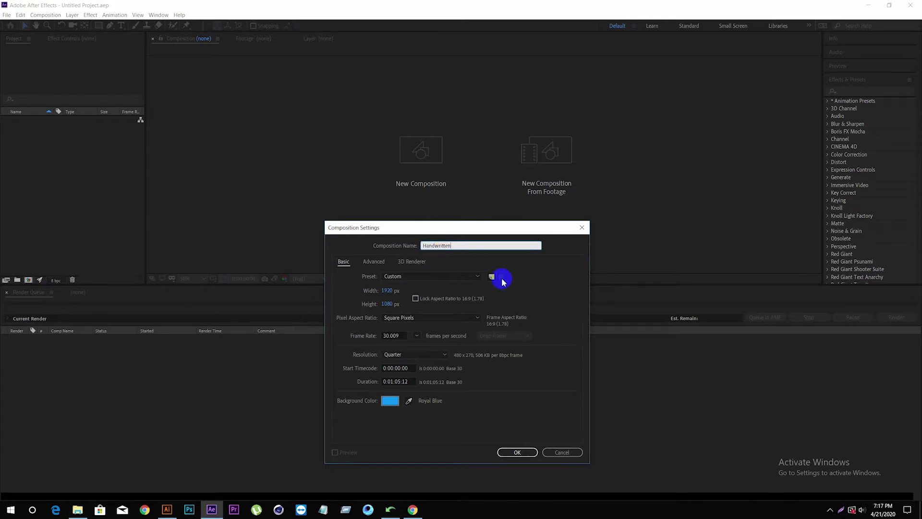
left_click(513, 450)
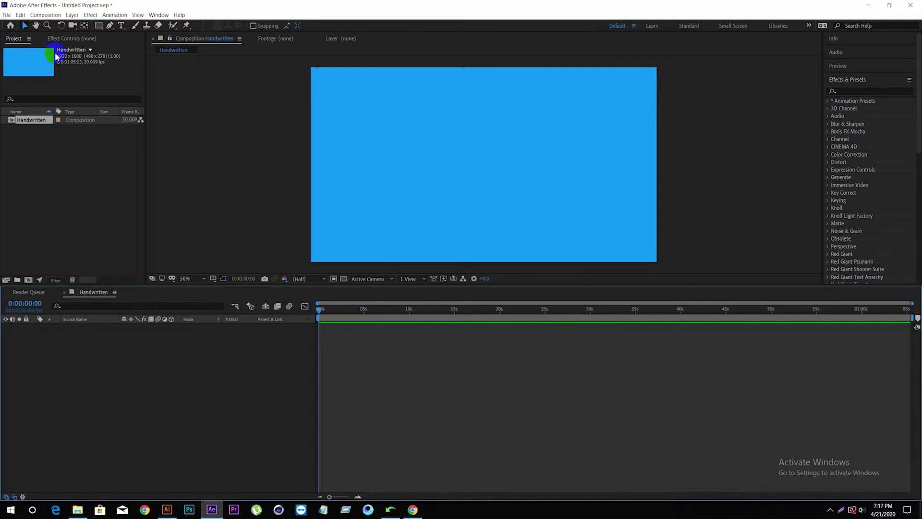
Set the Handwritten composition's background colour to deep purple #5B0CC4 in Composition Settings
left_click(46, 15)
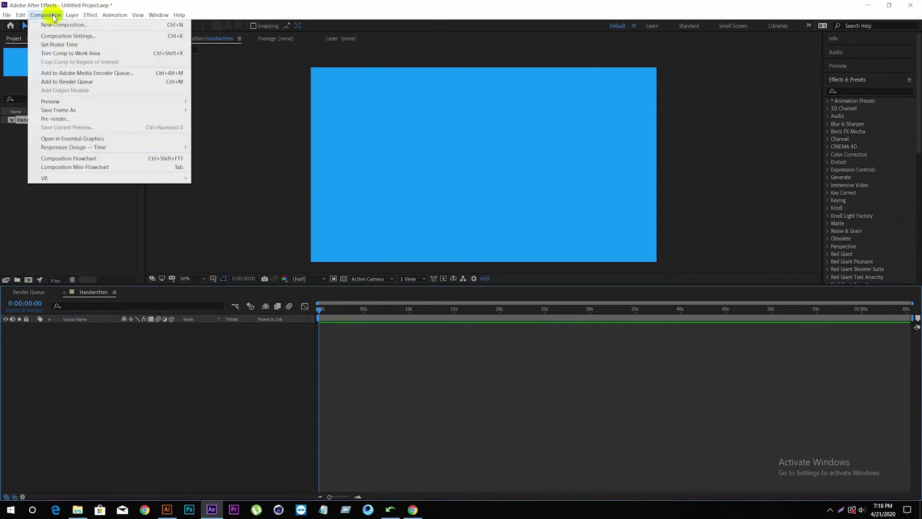
left_click(86, 36)
left_click(389, 399)
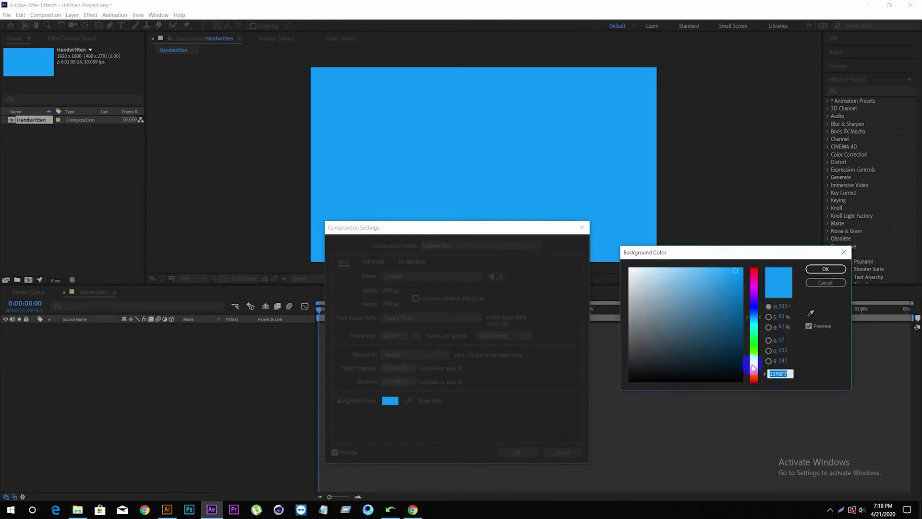
left_click(755, 307)
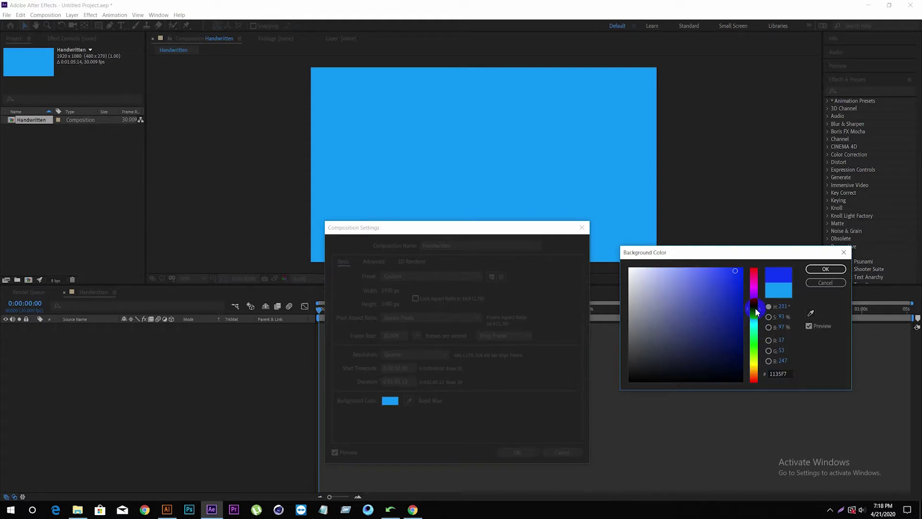
left_click_drag(755, 300, 757, 299)
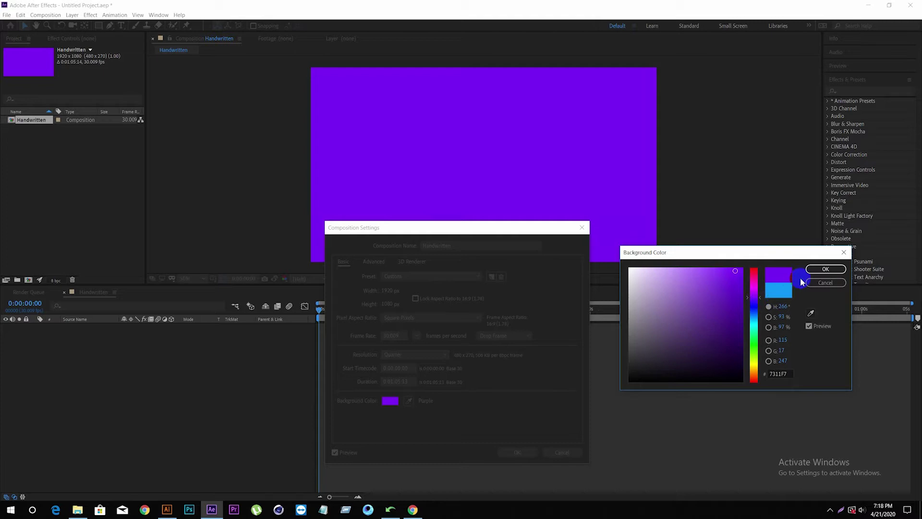
left_click(736, 294)
left_click(825, 269)
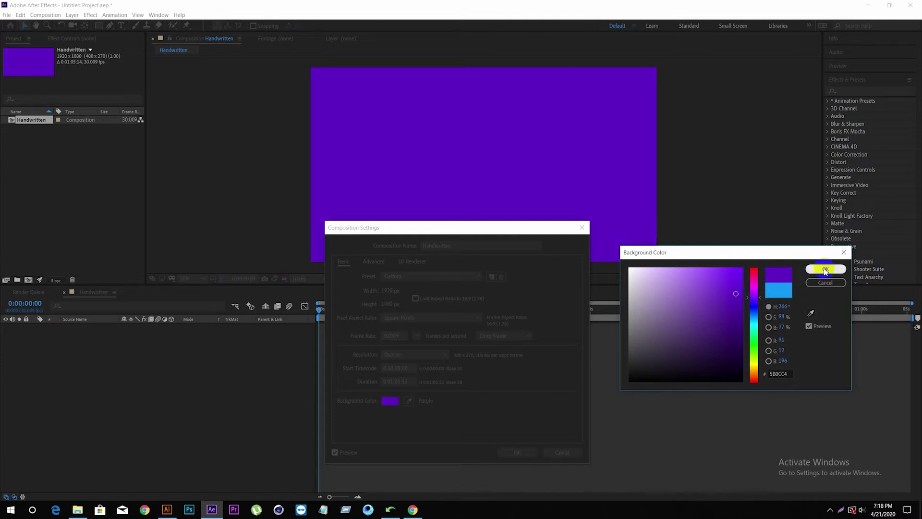
left_click(516, 452)
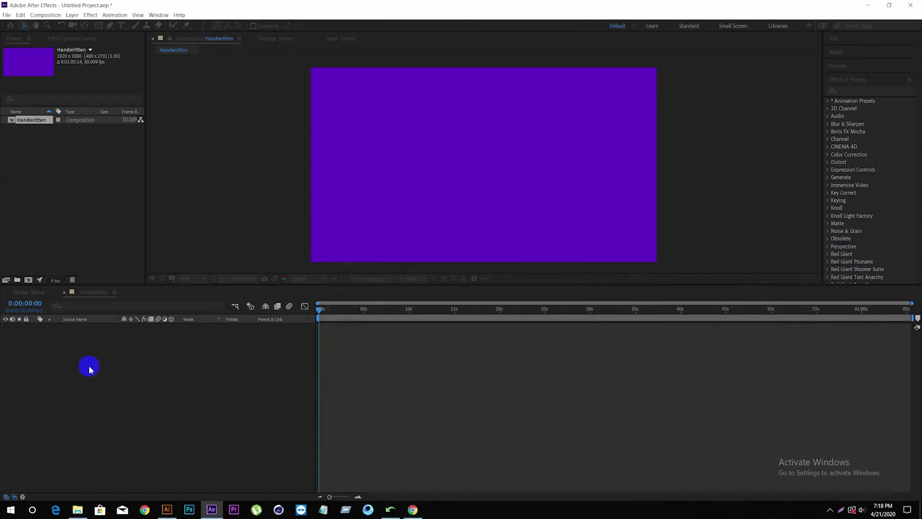
Add a full-frame 1920×1080 pale purple solid, Pale Purple Solid 1, to the composition
right_click(87, 366)
mouse_move(150, 370)
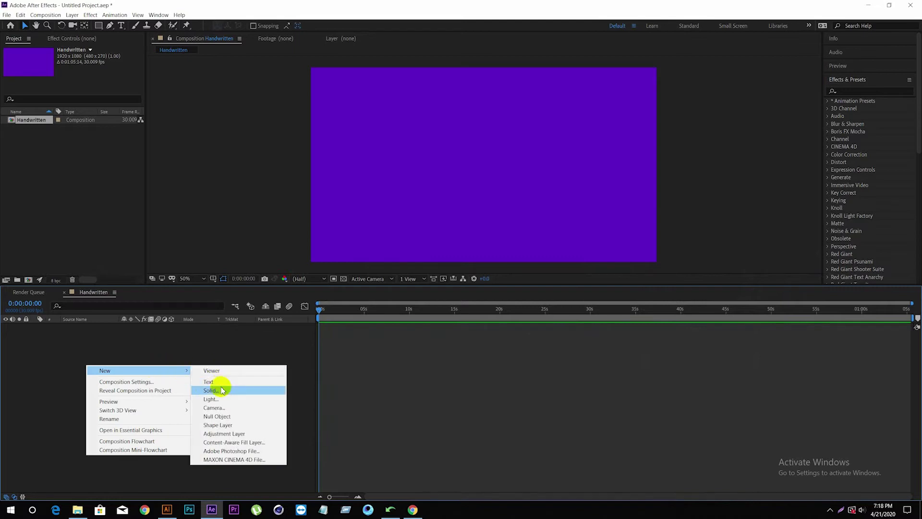
left_click(211, 390)
left_click(366, 288)
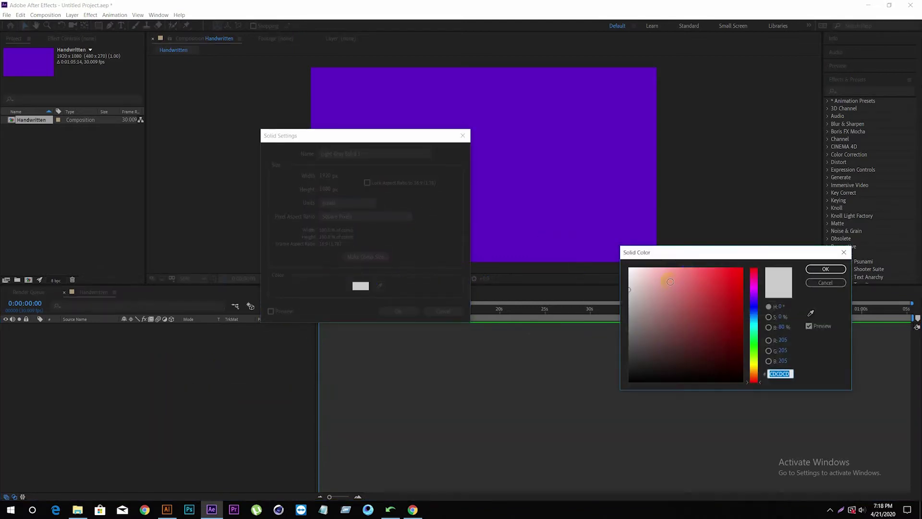
left_click(756, 301)
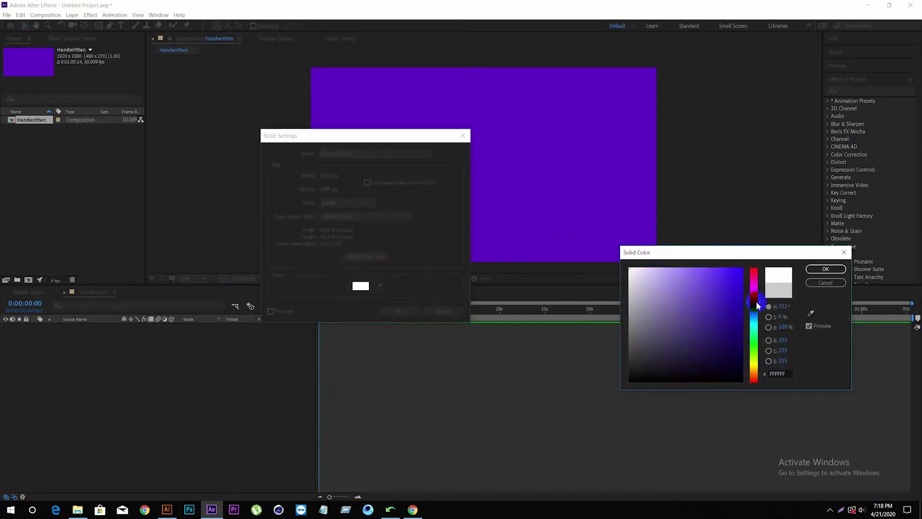
left_click_drag(756, 300, 756, 296)
left_click_drag(661, 262, 654, 261)
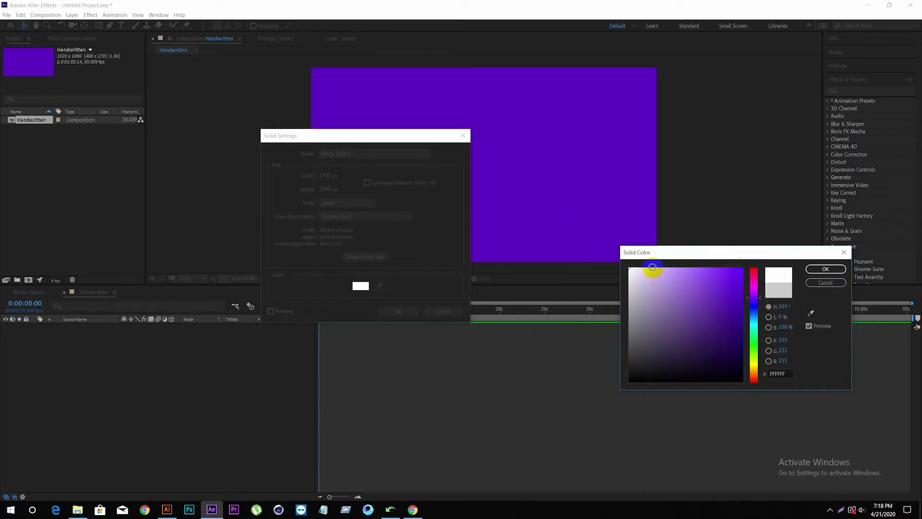
left_click(823, 269)
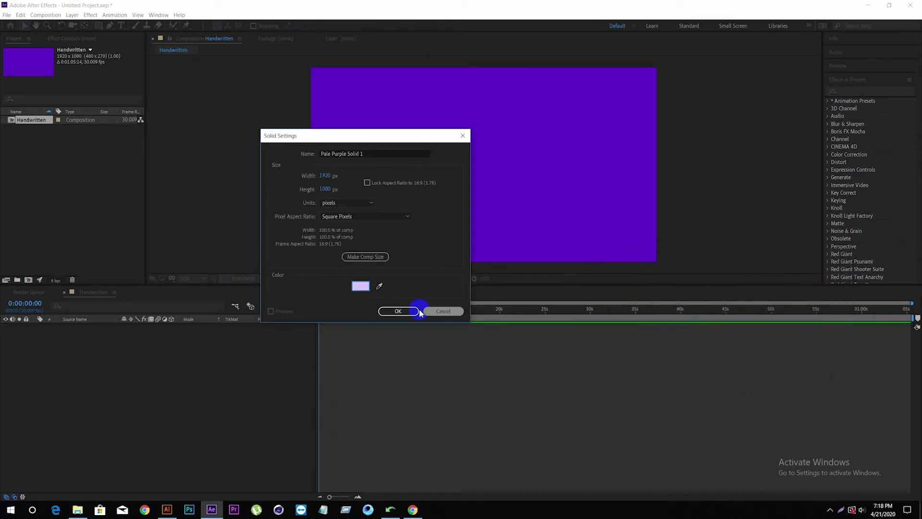
left_click(401, 308)
left_click(99, 26)
Draw an ellipse mask across the pale purple solid and shift it up and left
left_click_drag(101, 28, 132, 50)
left_click_drag(375, 110, 358, 98)
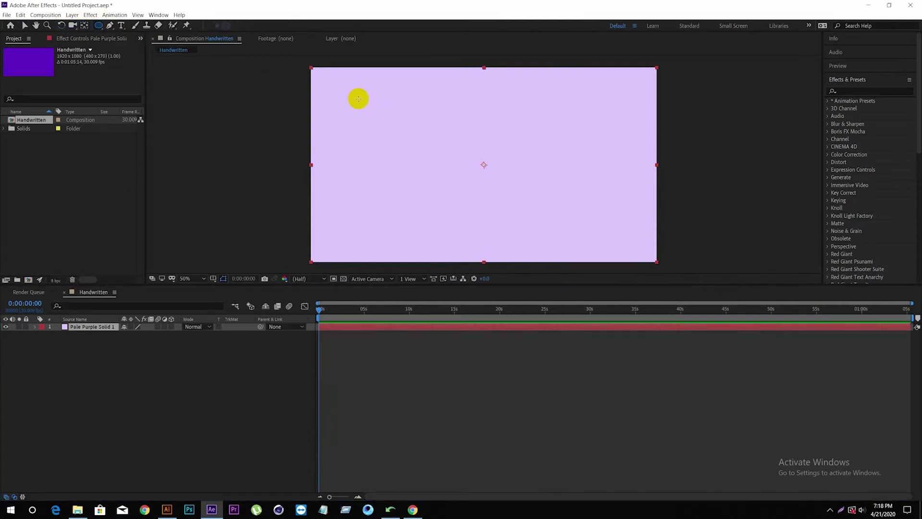
left_click_drag(526, 187, 670, 254)
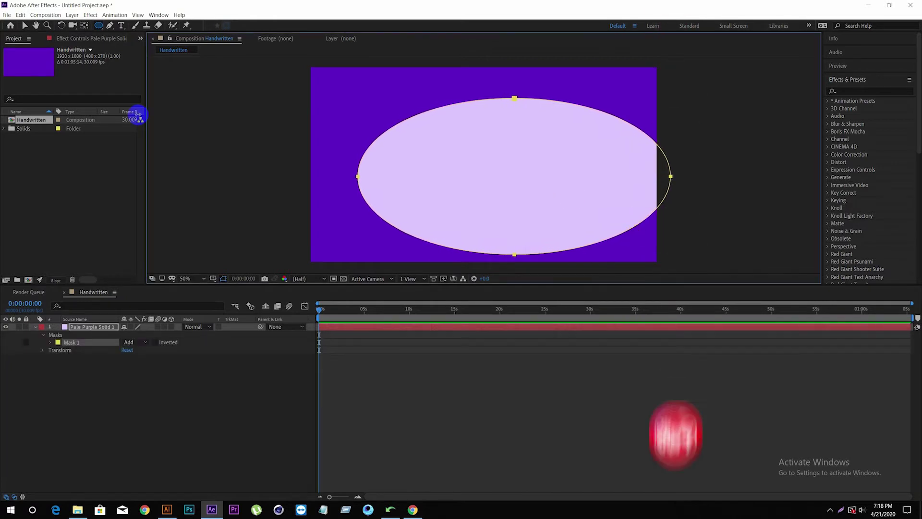
left_click(25, 26)
left_click(515, 167)
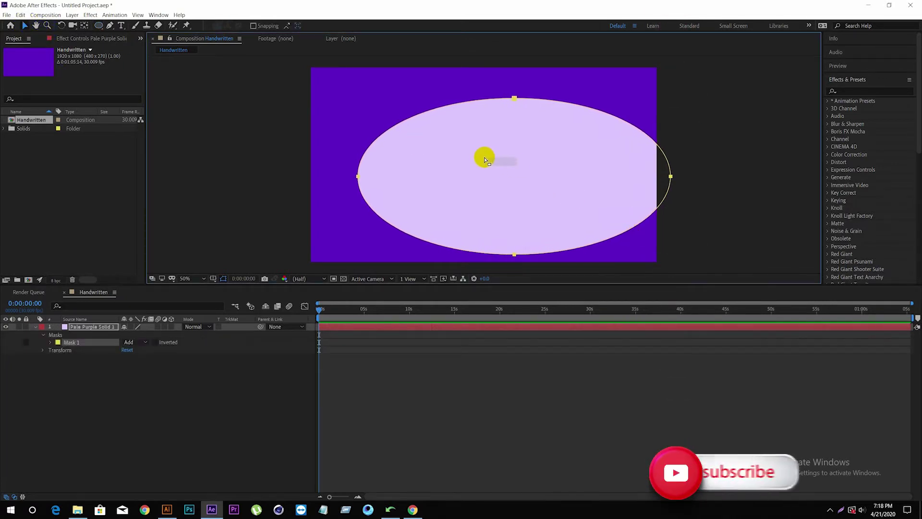
left_click_drag(505, 174, 480, 163)
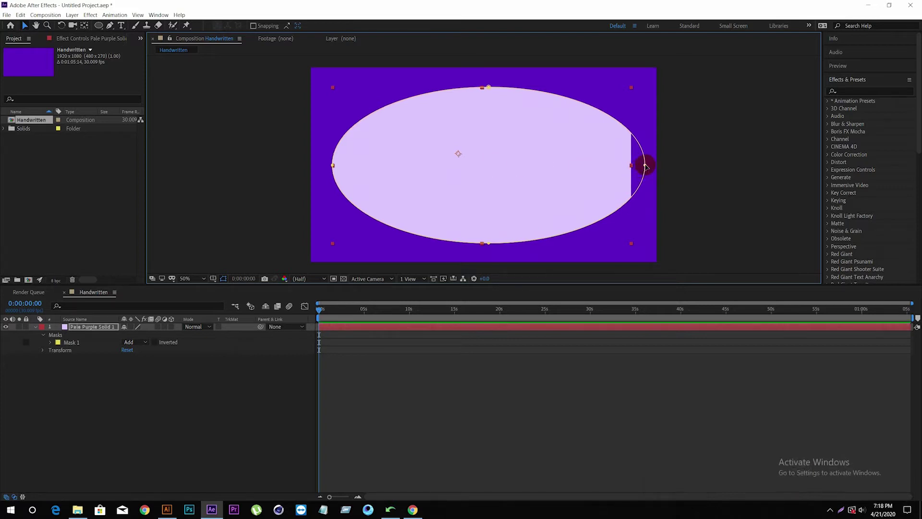
double_click(606, 172)
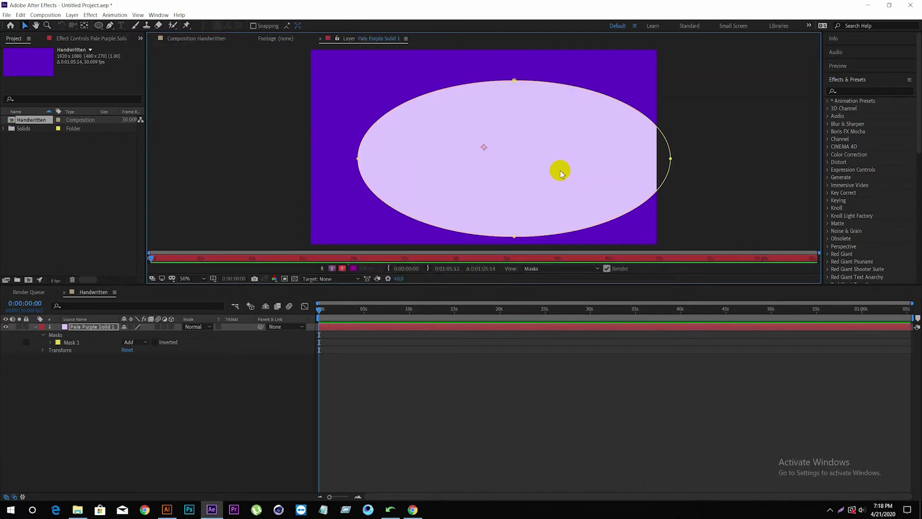
left_click_drag(349, 70, 669, 239)
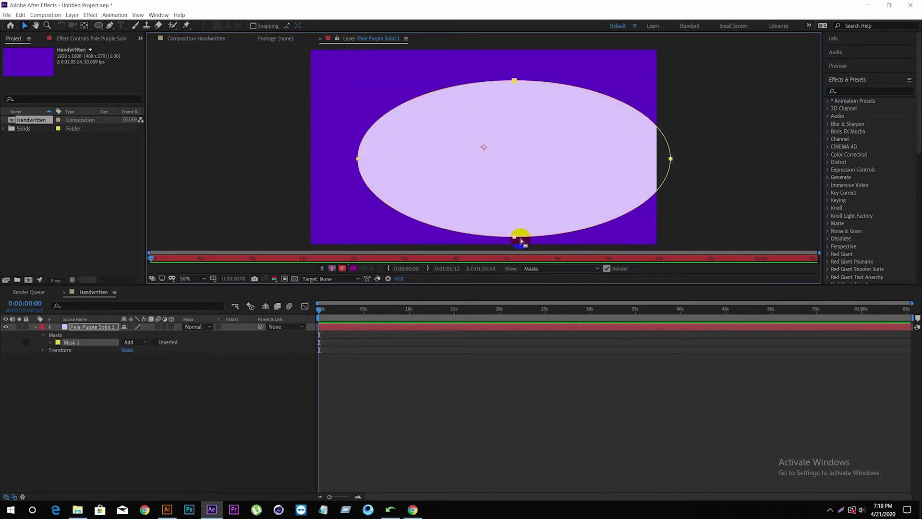
left_click_drag(514, 238, 485, 229)
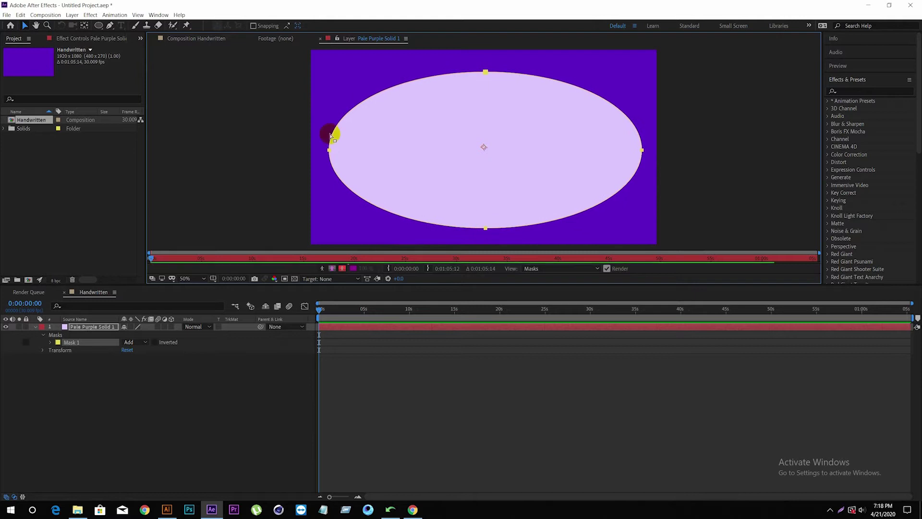
Reposition and scale up the masked solid so the oval spans the frame width, showing Mask 1
left_click(213, 48)
left_click_drag(461, 166, 508, 193)
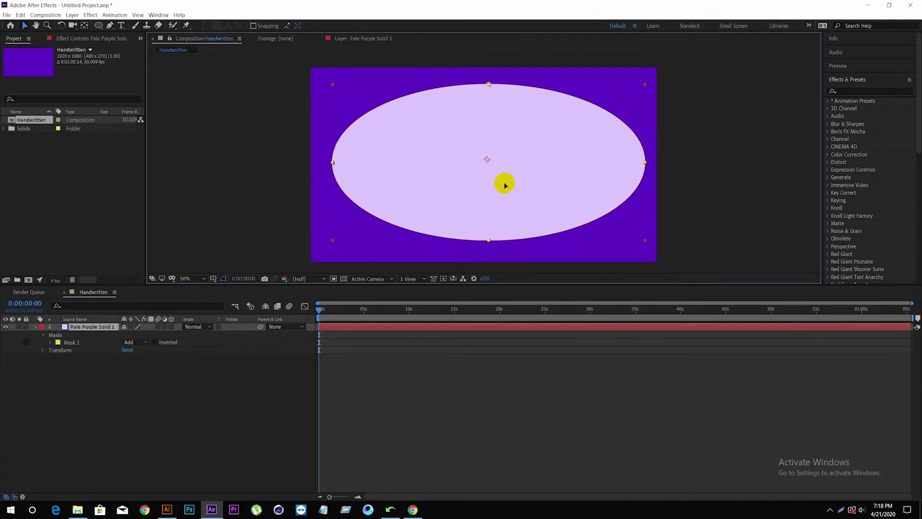
left_click_drag(507, 193, 503, 191)
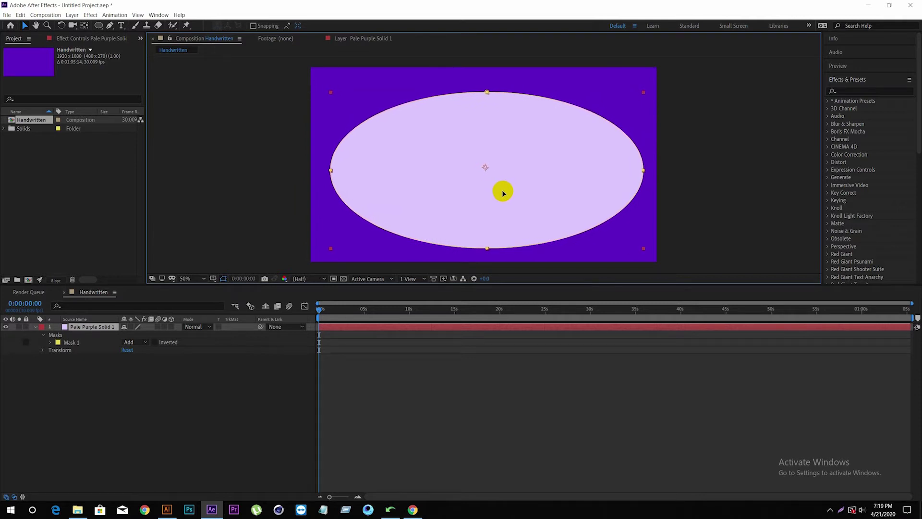
left_click_drag(644, 91, 694, 82)
left_click_drag(566, 171, 578, 163)
left_click(61, 351)
left_click(60, 338)
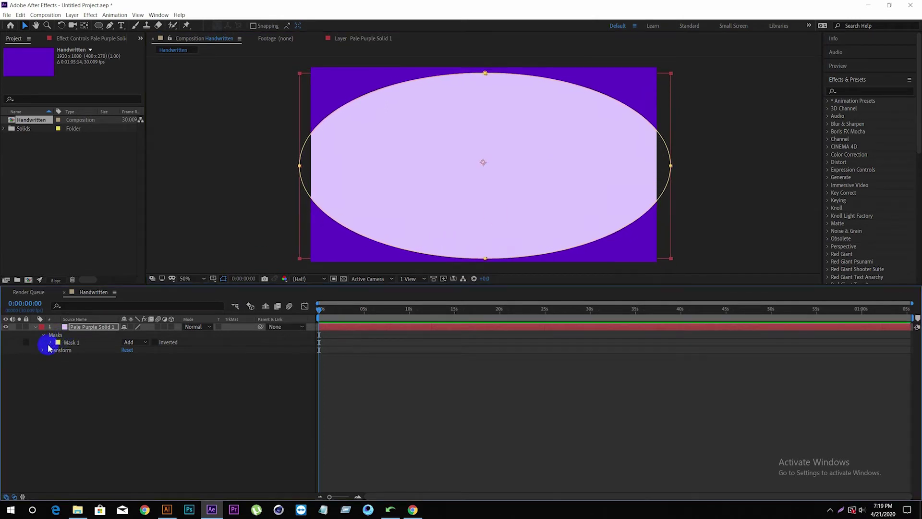
left_click(50, 343)
Raise Mask 1's feather on Pale Purple Solid 1 to 512 pixels
left_click_drag(141, 361, 301, 331)
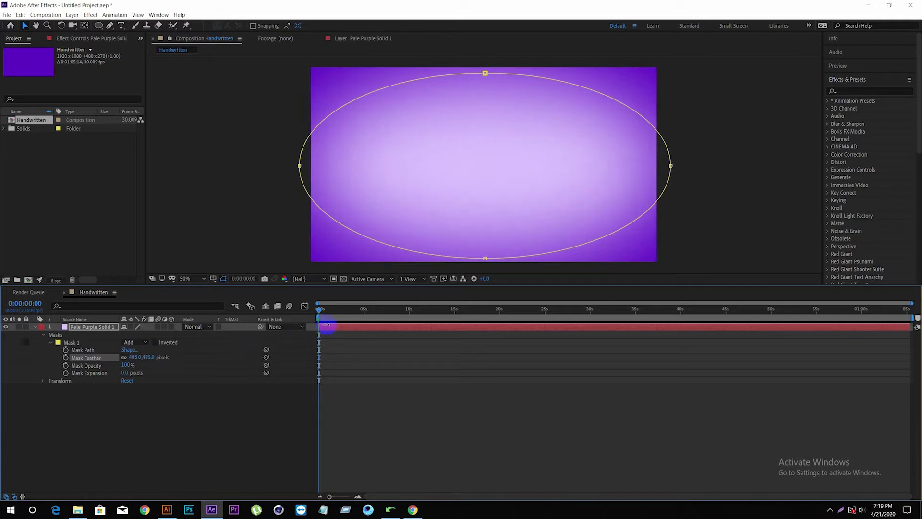
left_click(212, 426)
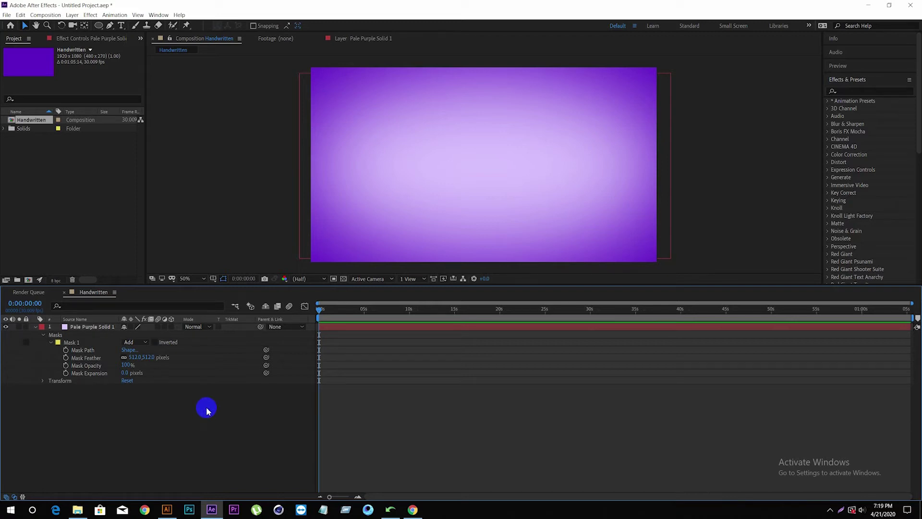
Add a 'Handwritten' text layer in the black Hello Stranger script font
left_click(35, 329)
right_click(84, 387)
mouse_move(175, 393)
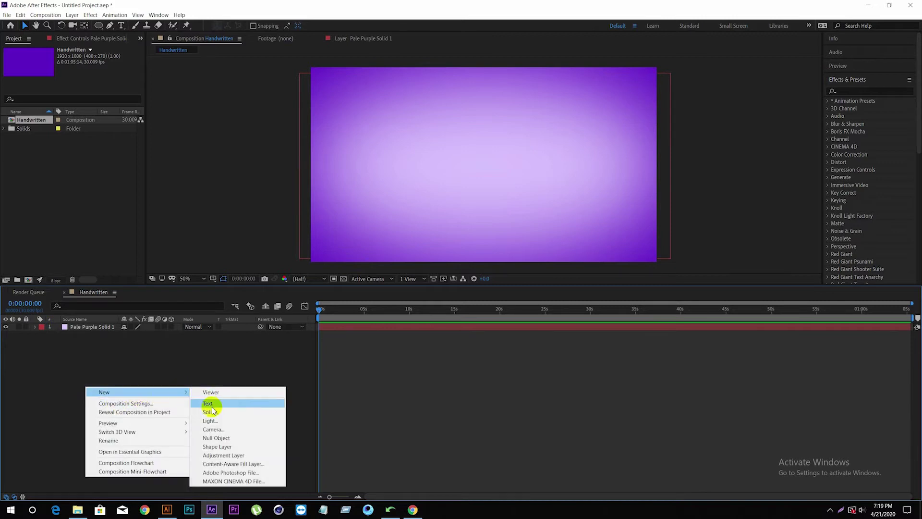
left_click(209, 403)
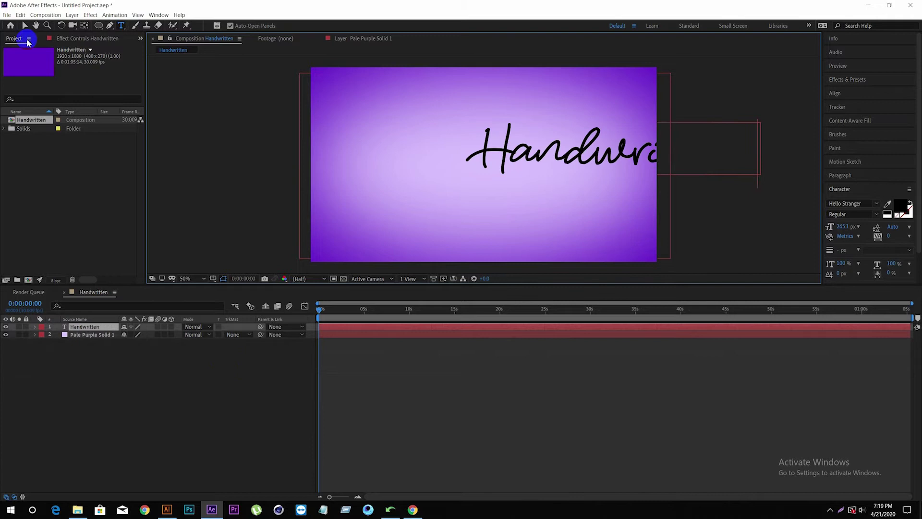
Scale and move the Handwritten text so it sits centred above the vignette
left_click(24, 26)
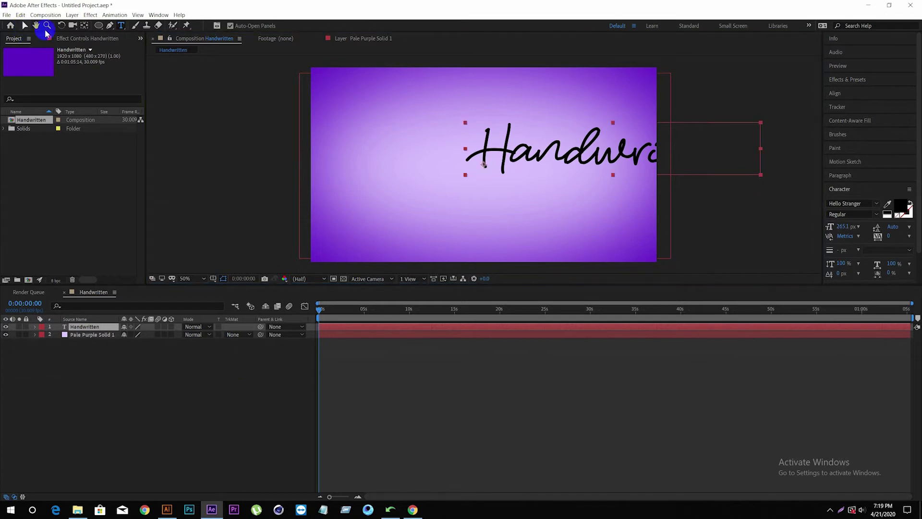
left_click_drag(595, 155, 475, 171)
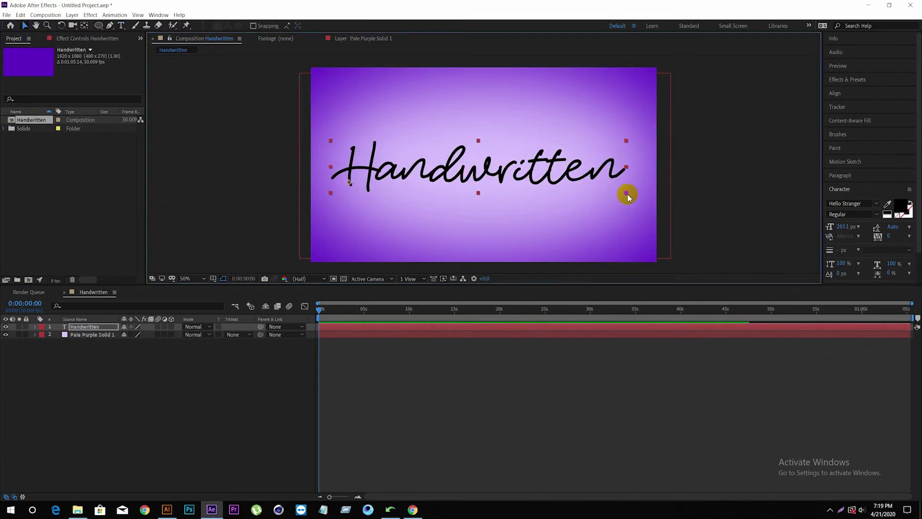
key("shift+alt+KP_Subtract")
key("shift+alt+KP_Subtract")
key("shift+alt+KP_Subtract")
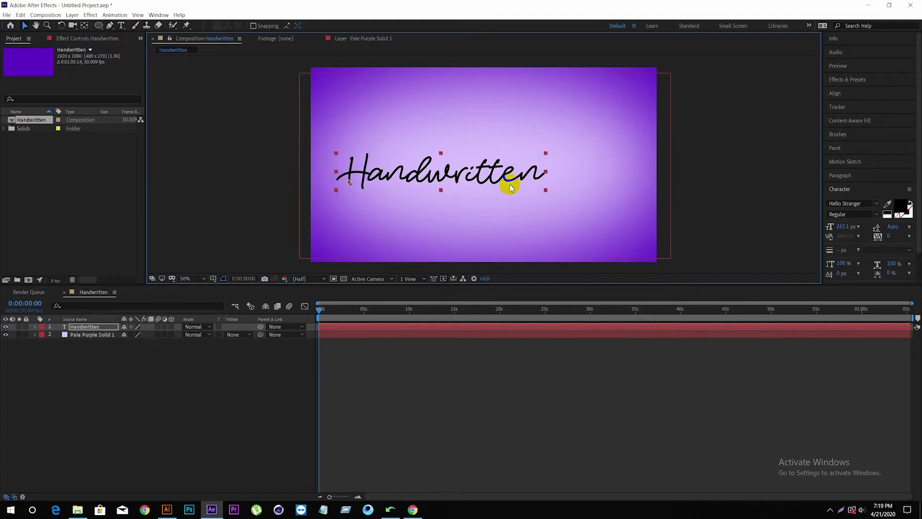
left_click_drag(516, 182, 559, 173)
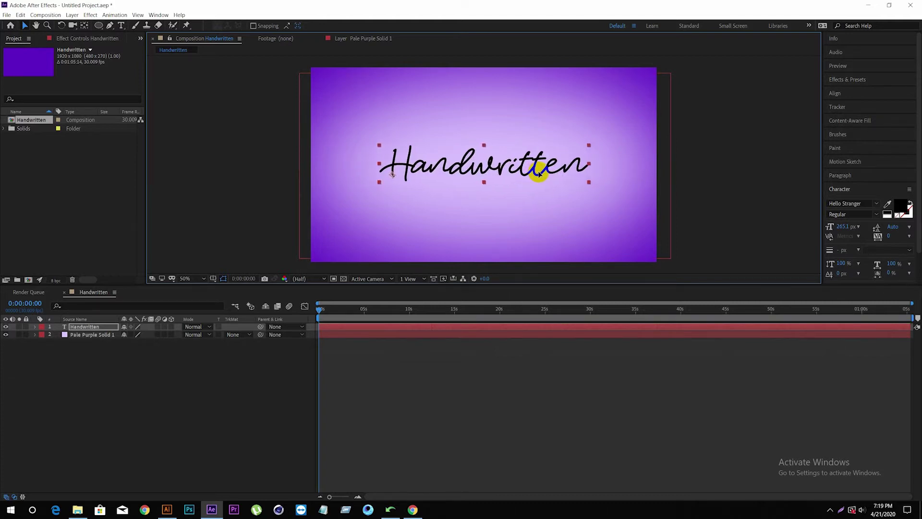
mouse_move(589, 183)
left_mouse_down()
mouse_move(614, 190)
mouse_move(560, 173)
left_mouse_up()
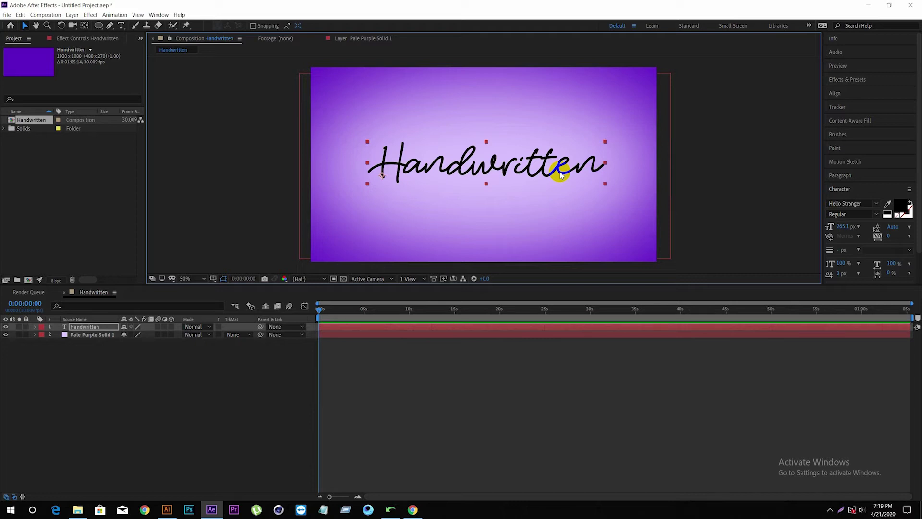
left_click(498, 267)
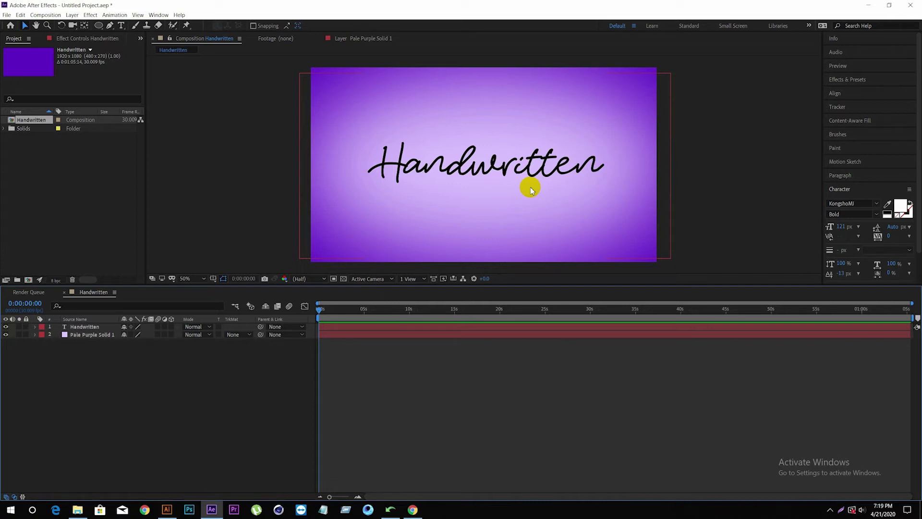
left_click(94, 328)
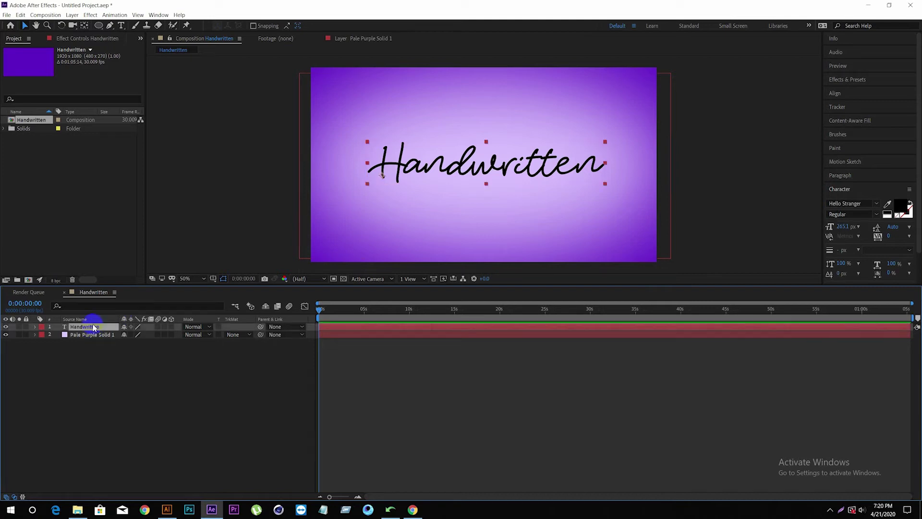
left_click(111, 25)
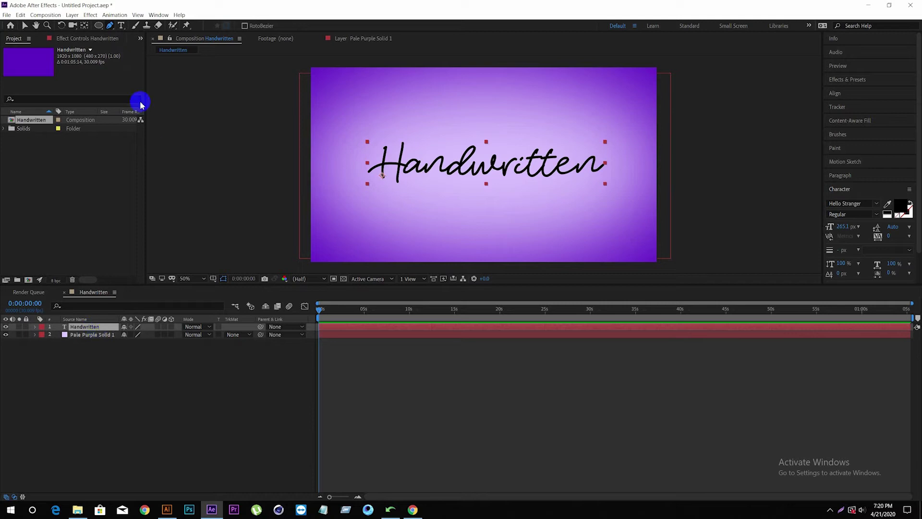
Trace a mask path down the first stroke of the H, zoomed in to 200%
left_click(369, 176)
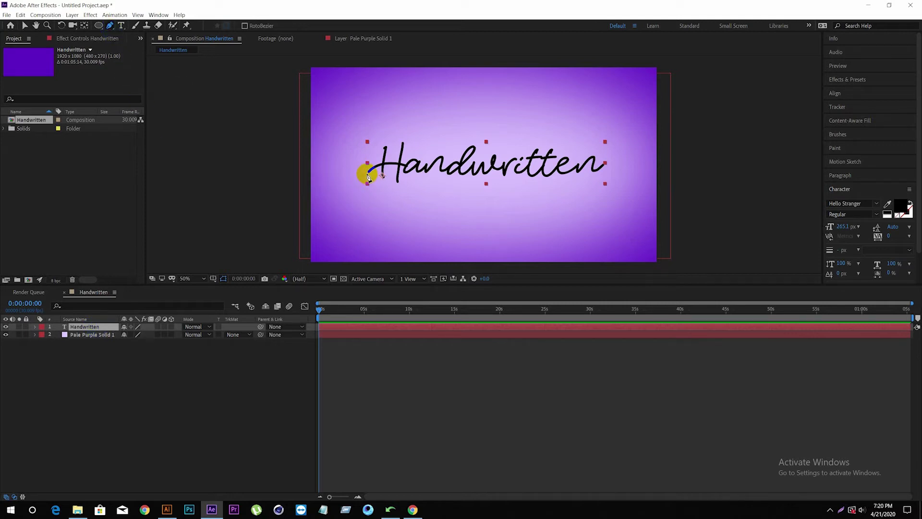
left_click(385, 152)
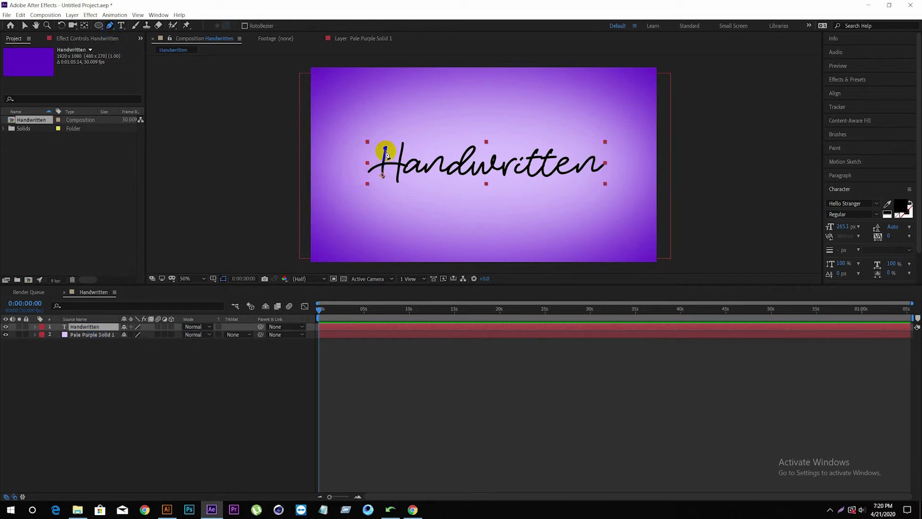
left_click(382, 182)
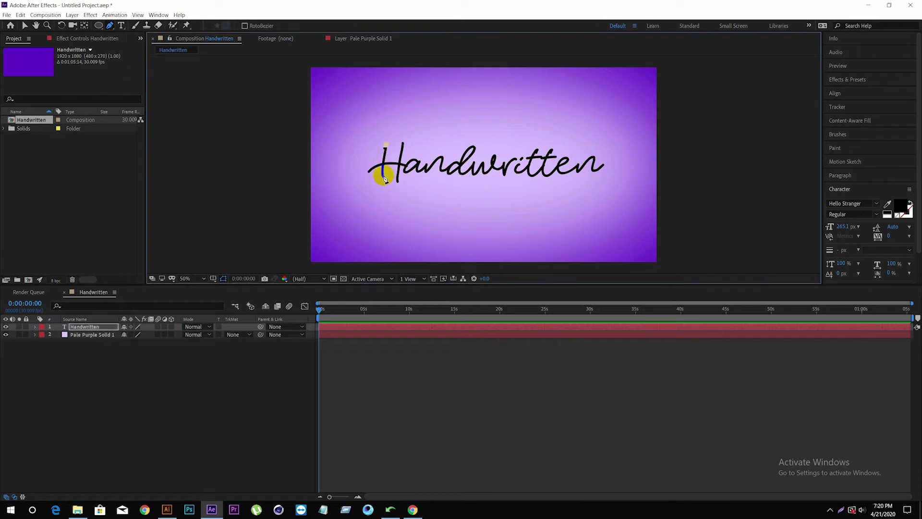
left_click(383, 174)
scroll(383, 177, "up", 2)
scroll(300, 196, "up", 2)
scroll(523, 185, "down", 1)
scroll(438, 201, "up", 1)
key("g")
left_click(345, 203)
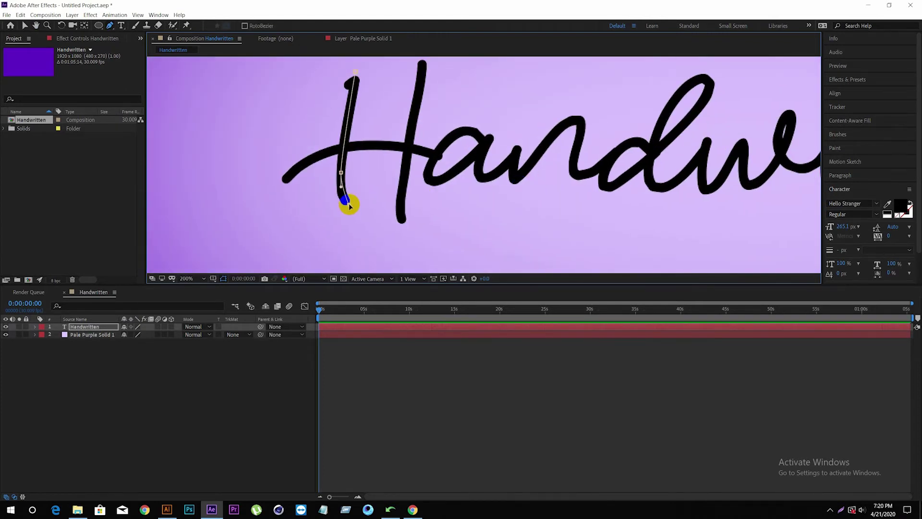
left_click(348, 205)
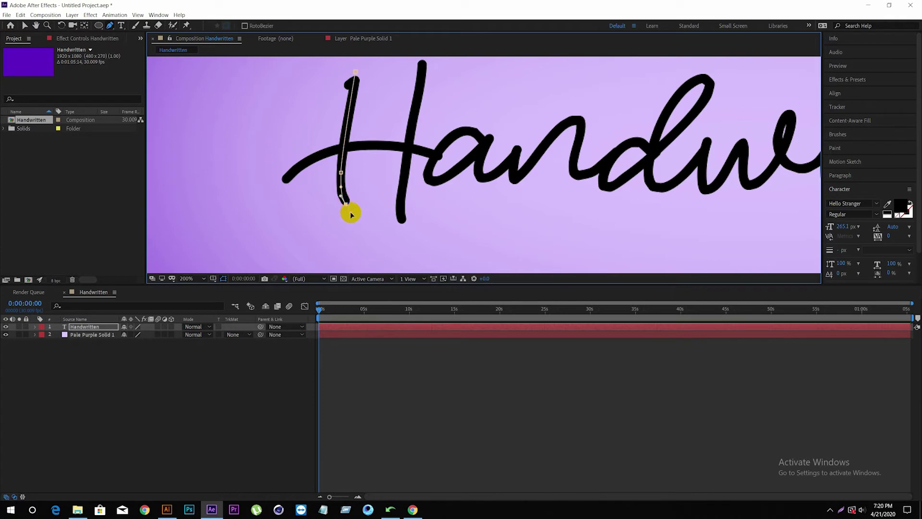
left_click(341, 159)
Trace a mask path down the H's second stroke
left_click(425, 69)
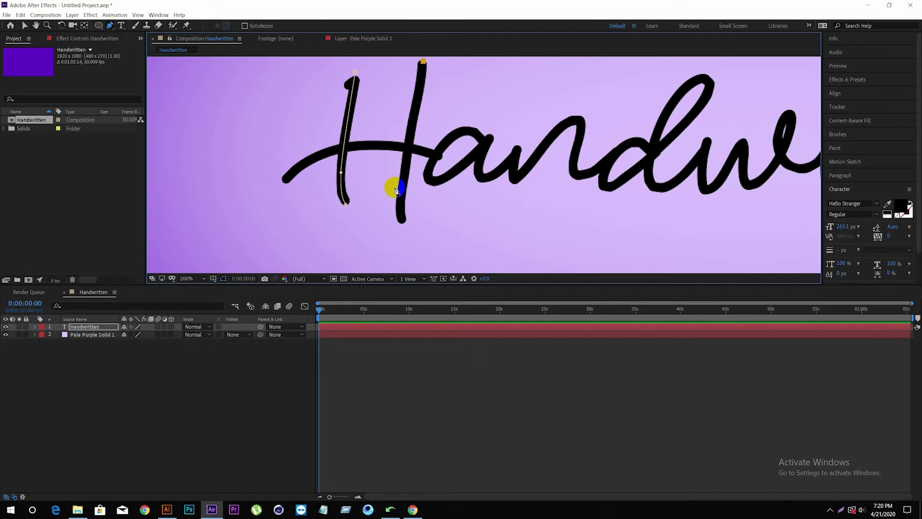
left_click_drag(406, 165, 405, 187)
left_click_drag(401, 218, 412, 236)
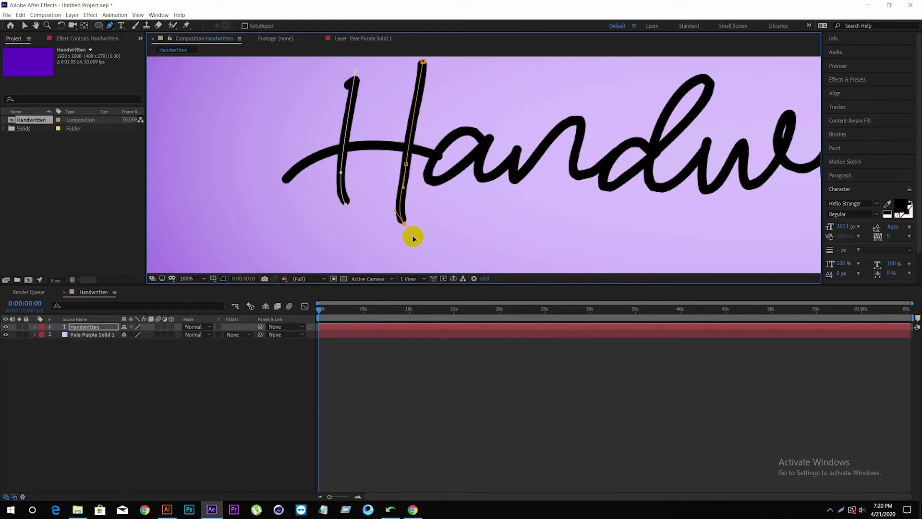
left_click(412, 168)
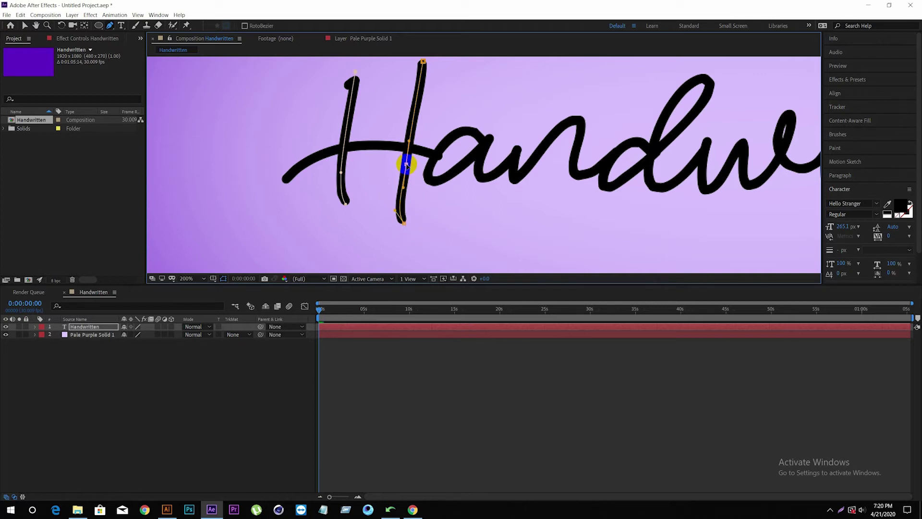
Trace a mask path along the H's crossbar toward the a
left_click(285, 179)
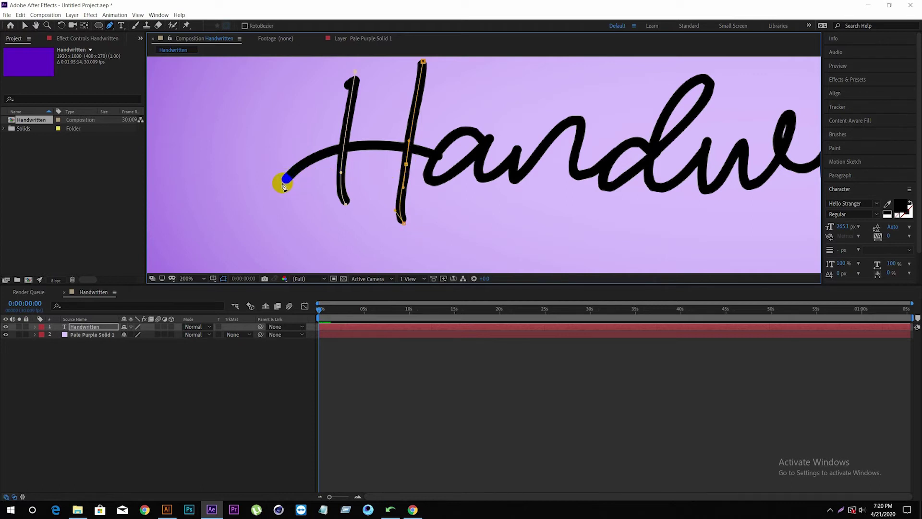
mouse_move(368, 145)
left_mouse_down()
mouse_move(442, 150)
mouse_move(423, 146)
mouse_move(417, 160)
left_mouse_up()
left_click(436, 162)
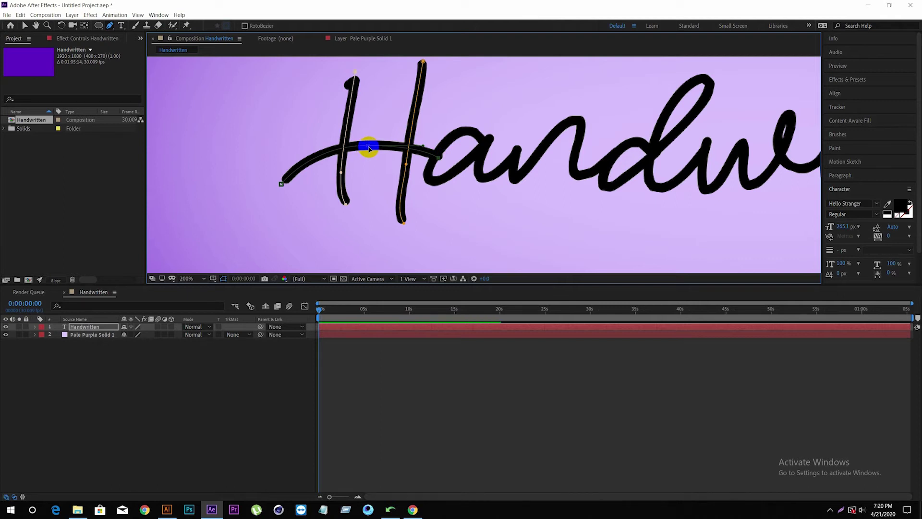
key("v")
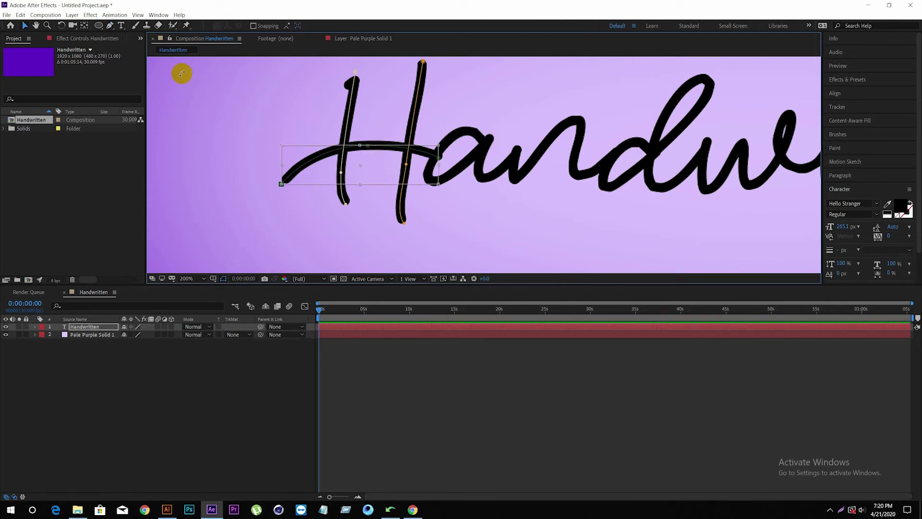
Trace a new mask path along the strokes of the letter a
left_click(24, 25)
left_click(484, 145)
left_click(110, 26)
left_click(480, 139)
left_click(445, 144)
left_click(423, 172)
left_click(438, 183)
left_click(489, 138)
left_click(479, 154)
left_click(485, 183)
left_click(519, 147)
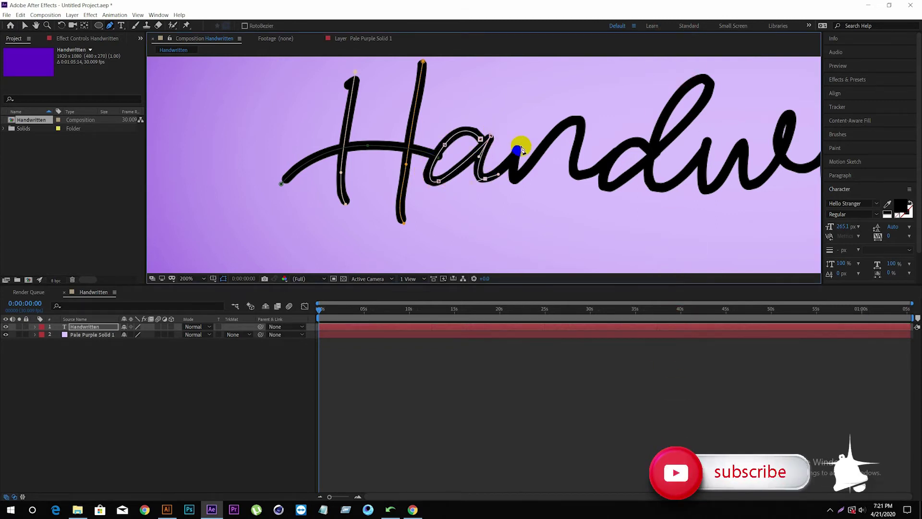
left_click(513, 171)
key("v")
Trace a mask path along the n, curving through its lower arch
left_click(110, 26)
left_click(525, 171)
left_click(548, 138)
left_click(580, 120)
left_click(580, 140)
left_click_drag(579, 140, 581, 141)
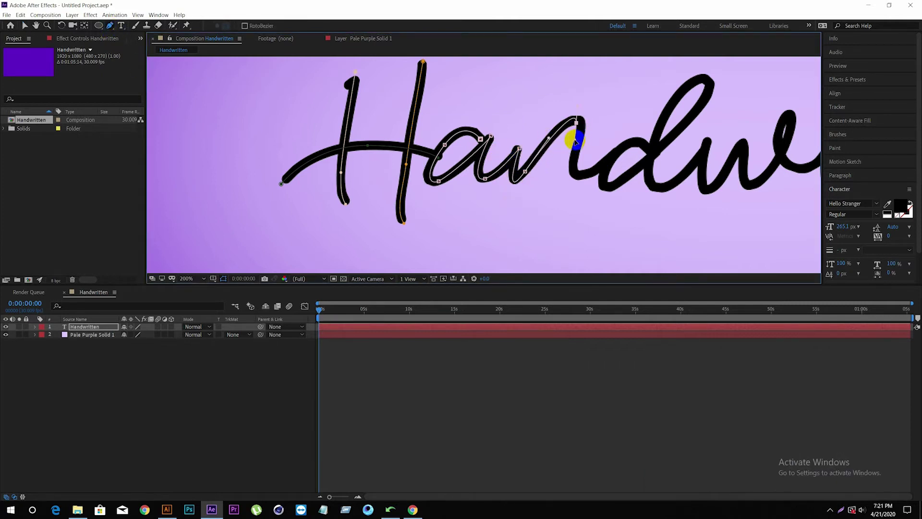
left_click(576, 175)
left_click(588, 177)
left_click(613, 158)
left_click_drag(614, 156, 619, 166)
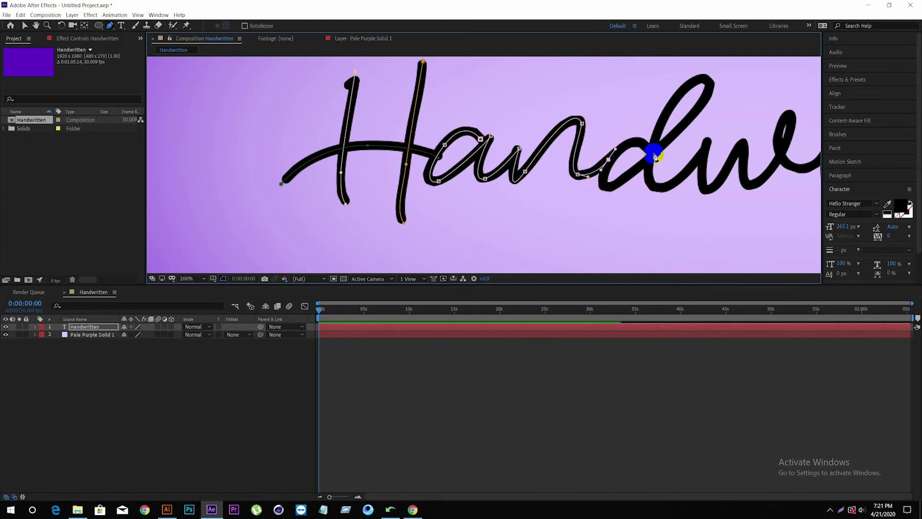
Continue the mask path up around the d's loop and down its stroke
left_click(615, 185)
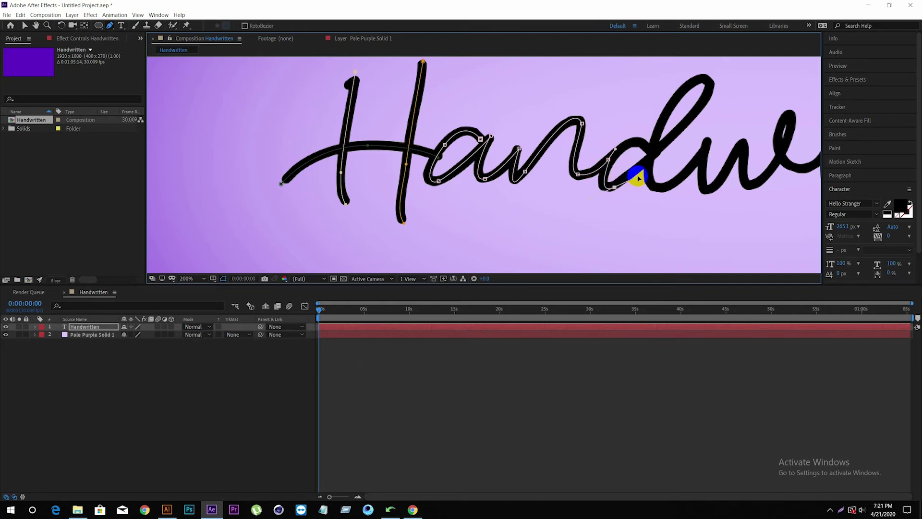
left_click(653, 154)
mouse_move(653, 154)
left_mouse_down()
mouse_move(620, 155)
mouse_move(696, 164)
left_mouse_up()
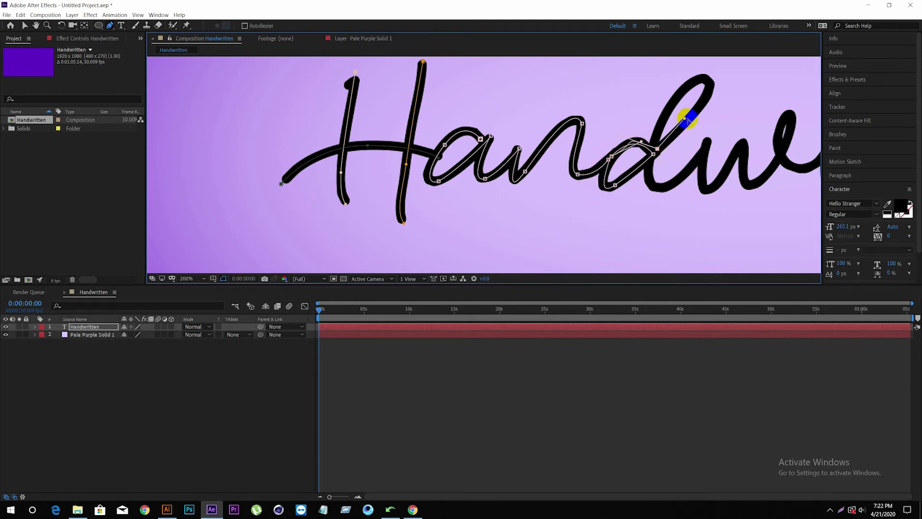
left_click_drag(708, 84, 693, 73)
left_click_drag(649, 174, 648, 204)
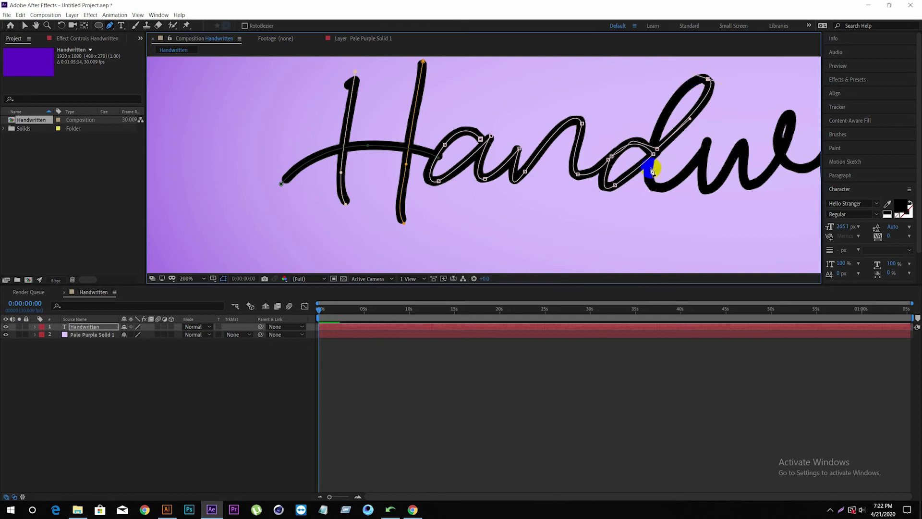
left_click_drag(684, 173, 693, 164)
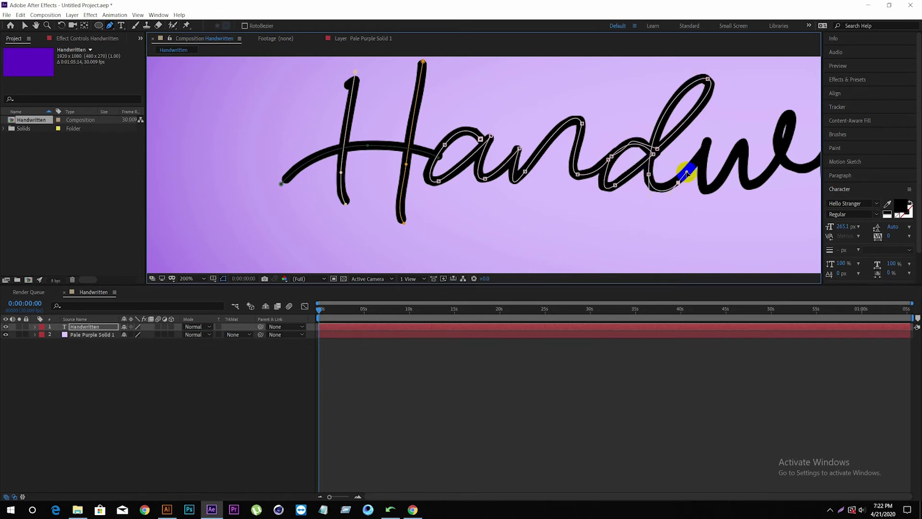
Extend the mask path through the w to the start of the r
left_click(708, 141)
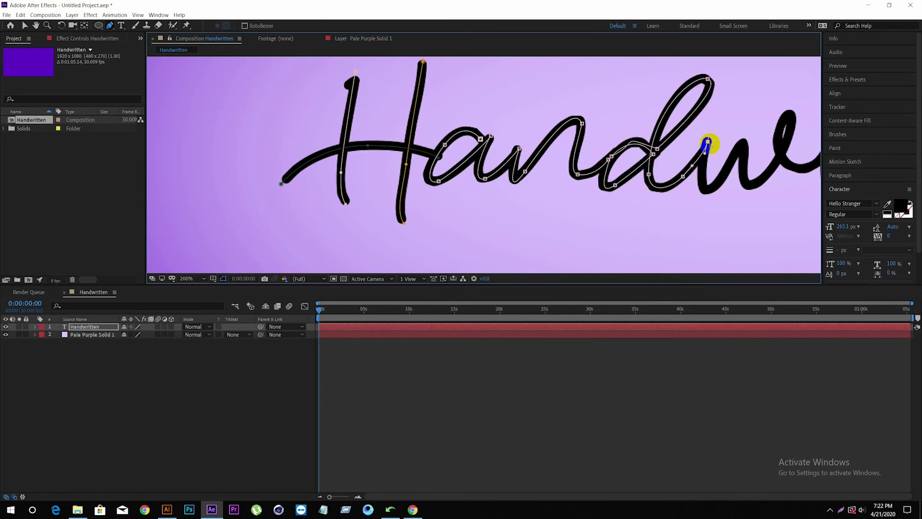
mouse_move(715, 188)
left_mouse_down()
mouse_move(771, 171)
mouse_move(572, 217)
left_mouse_up()
left_click(742, 147)
mouse_move(595, 169)
left_mouse_down()
mouse_move(604, 155)
mouse_move(584, 171)
left_mouse_up()
left_click_drag(590, 212, 618, 218)
left_click(631, 190)
Continue the mask path over the top of the r
left_click(629, 233)
scroll(638, 262, "down", 1)
mouse_move(679, 163)
left_mouse_down()
mouse_move(695, 172)
mouse_move(658, 200)
left_mouse_up()
scroll(659, 199, "right", 3)
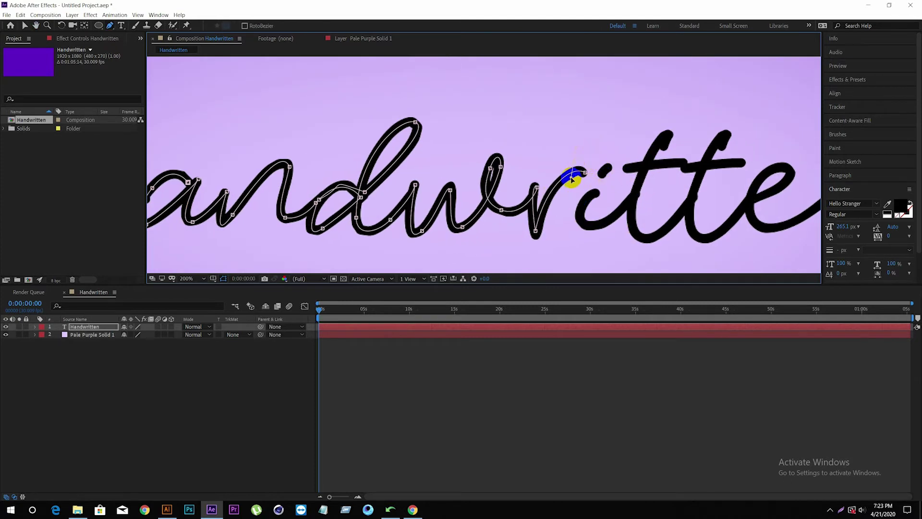
mouse_move(584, 172)
left_mouse_down()
mouse_move(598, 172)
mouse_move(596, 189)
left_mouse_up()
Extend the mask path through the i and both t's with their crossbar
left_click_drag(591, 226, 609, 226)
mouse_move(639, 184)
left_mouse_down()
mouse_move(643, 160)
mouse_move(670, 147)
left_mouse_up()
left_click_drag(632, 169, 681, 167)
left_click_drag(641, 237, 663, 244)
left_click_drag(718, 137, 686, 171)
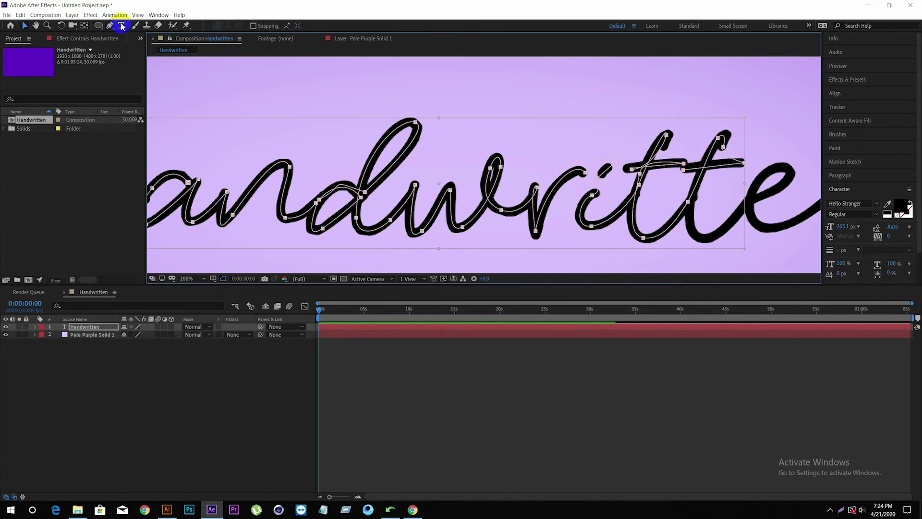
left_click_drag(685, 171, 700, 202)
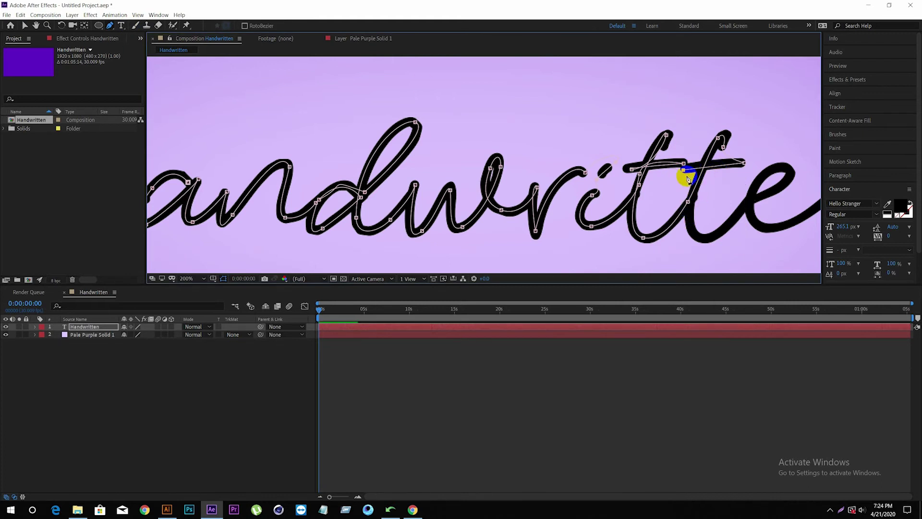
left_click_drag(700, 202, 741, 226)
Trace the path around the e and final n, then view at 100%
mouse_move(746, 189)
left_mouse_down()
mouse_move(596, 206)
mouse_move(629, 201)
mouse_move(630, 180)
left_mouse_up()
mouse_move(598, 231)
left_mouse_down()
mouse_move(611, 249)
mouse_move(696, 209)
left_mouse_up()
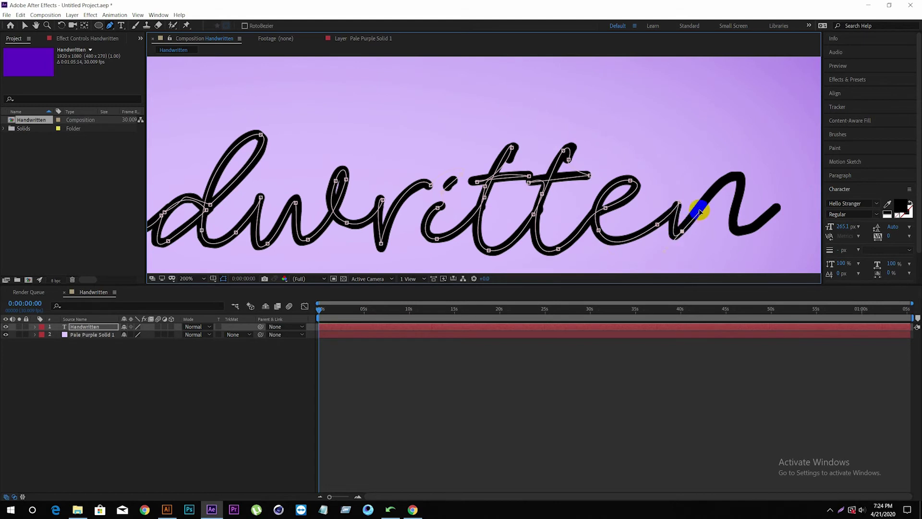
mouse_move(742, 185)
left_mouse_down()
mouse_move(742, 224)
mouse_move(782, 207)
left_mouse_up()
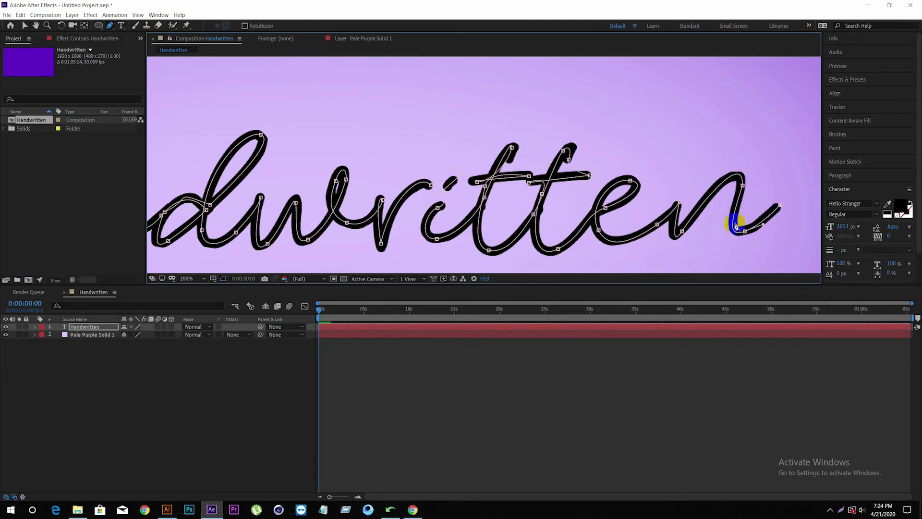
key("slash")
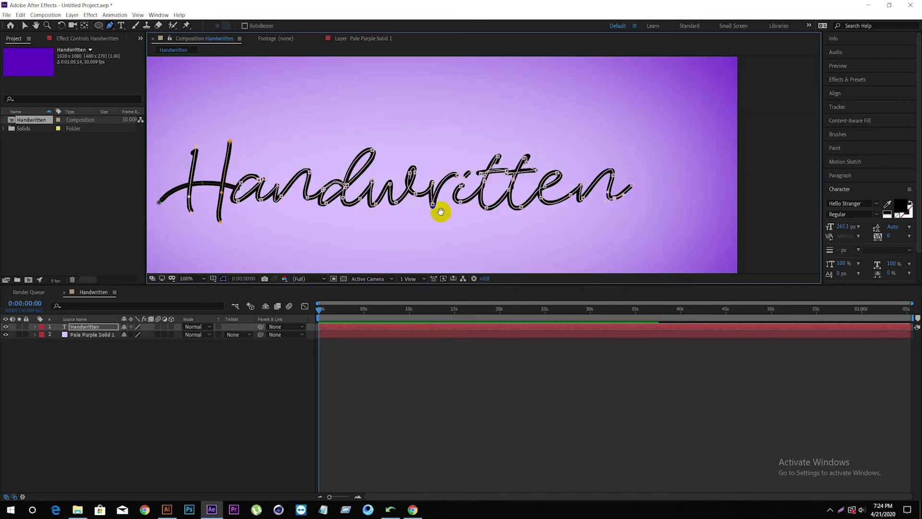
Select the Handwritten layer and apply the Generate > Stroke effect found by searching 'stroke'
left_click_drag(440, 212, 544, 192)
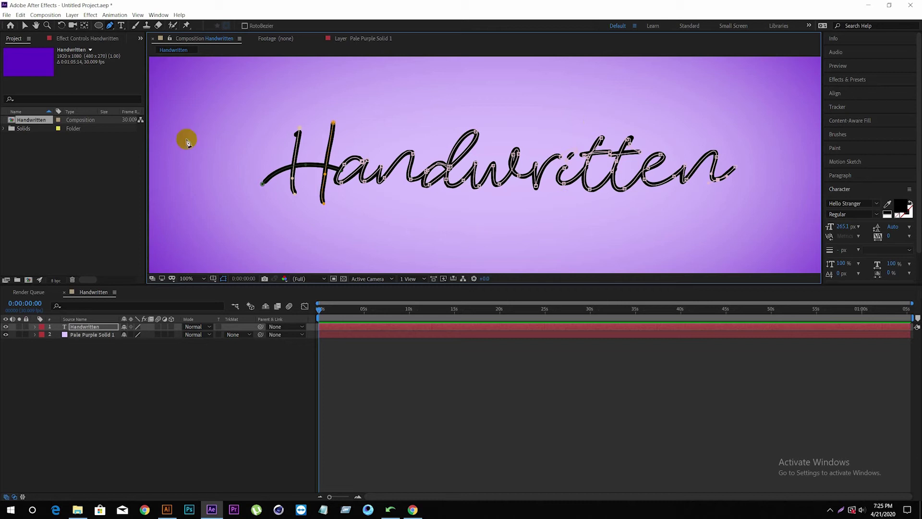
left_click(25, 26)
left_click(102, 327)
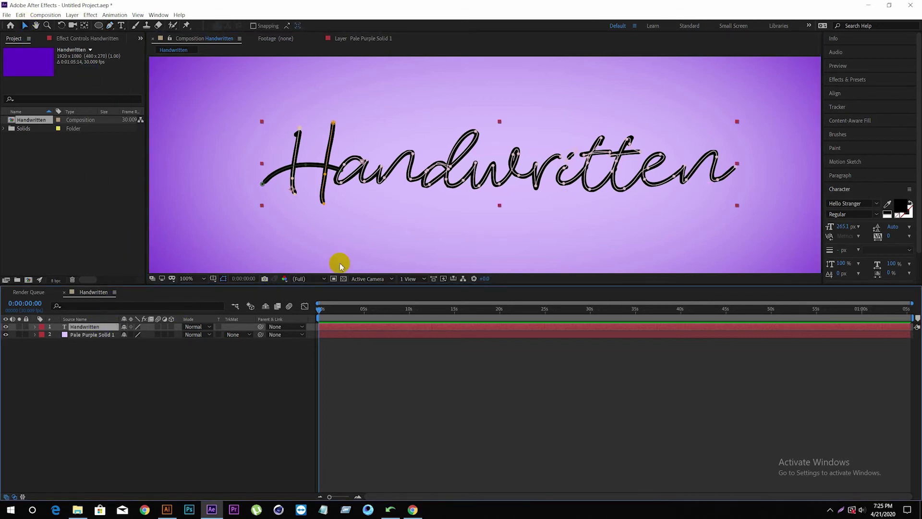
left_click(854, 80)
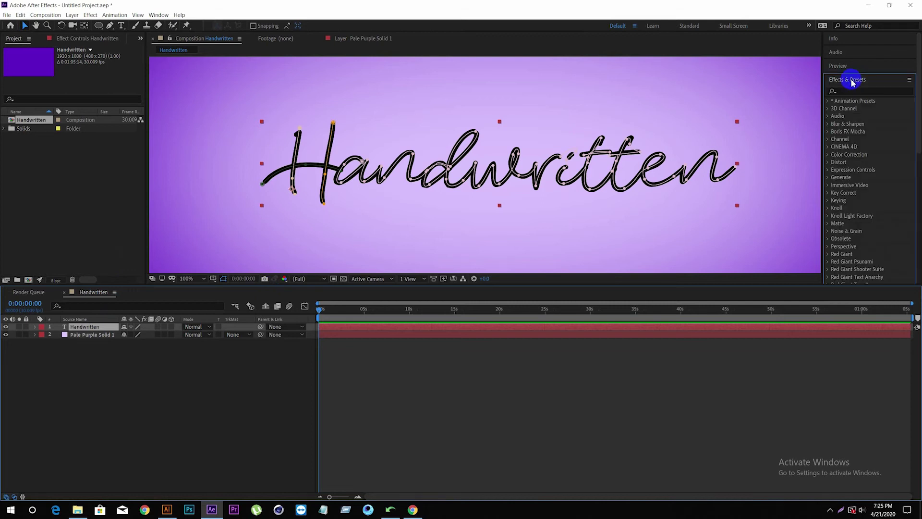
left_click(852, 90)
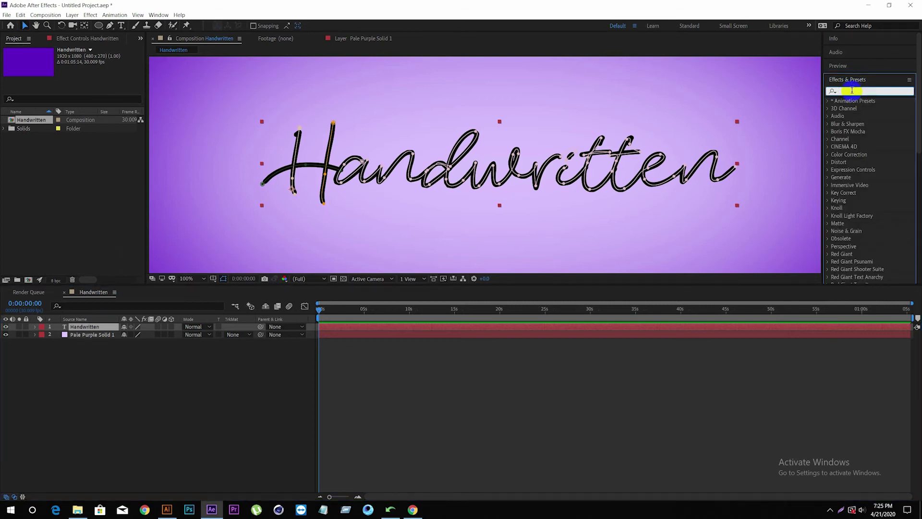
type("stro")
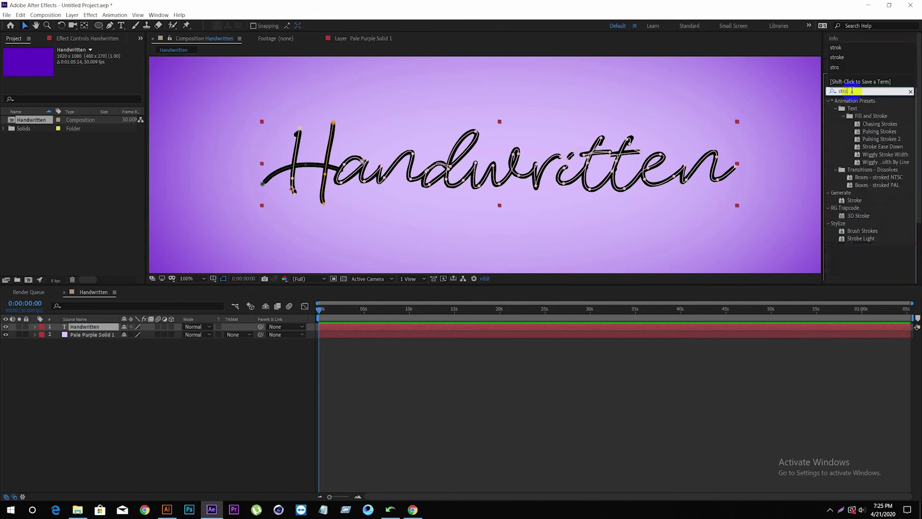
type("ke")
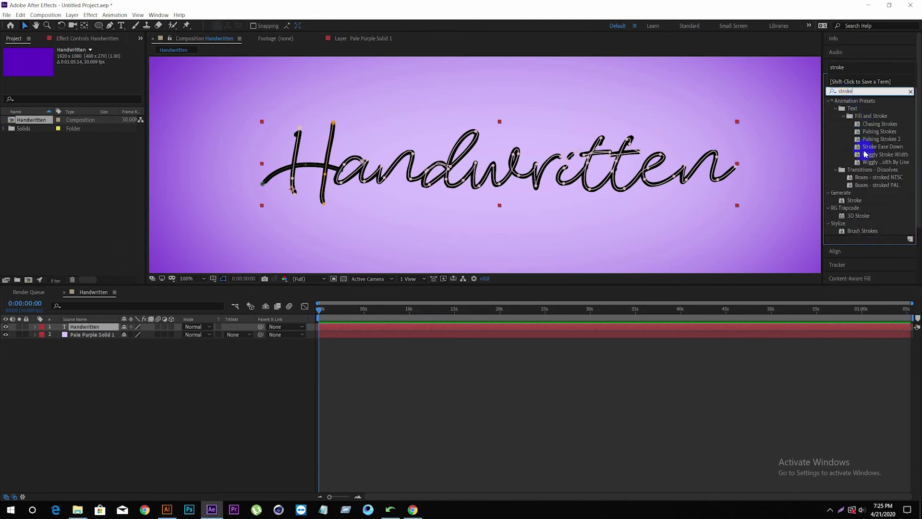
left_click(854, 200)
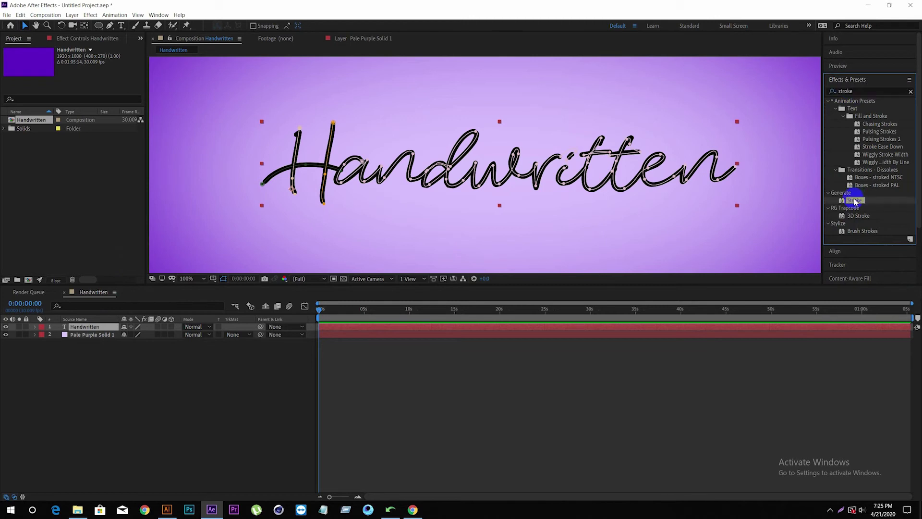
double_click(855, 200)
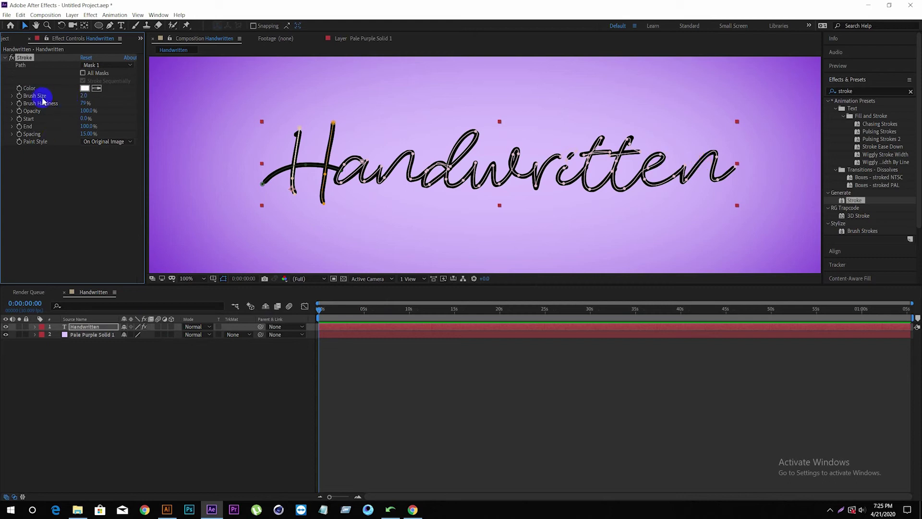
Raise the Stroke brush size to 11.5 and enable All Masks
left_click_drag(85, 95, 100, 91)
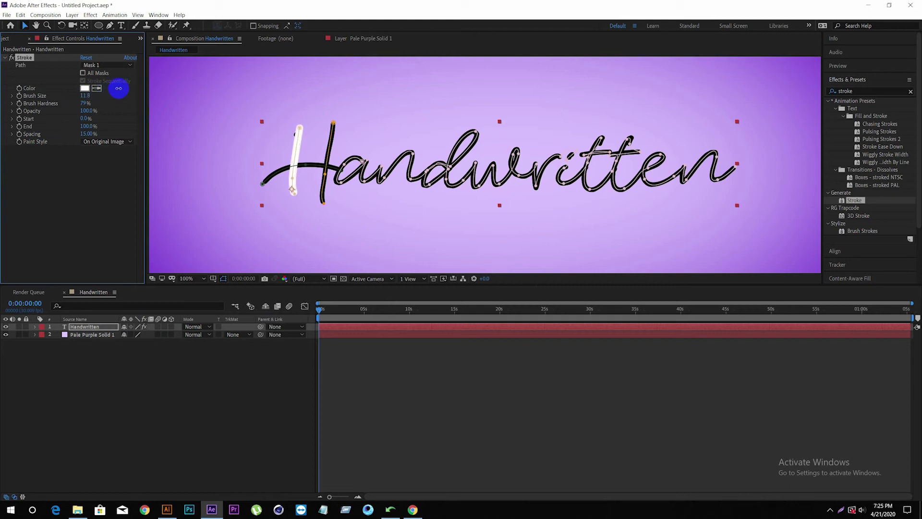
left_click(83, 73)
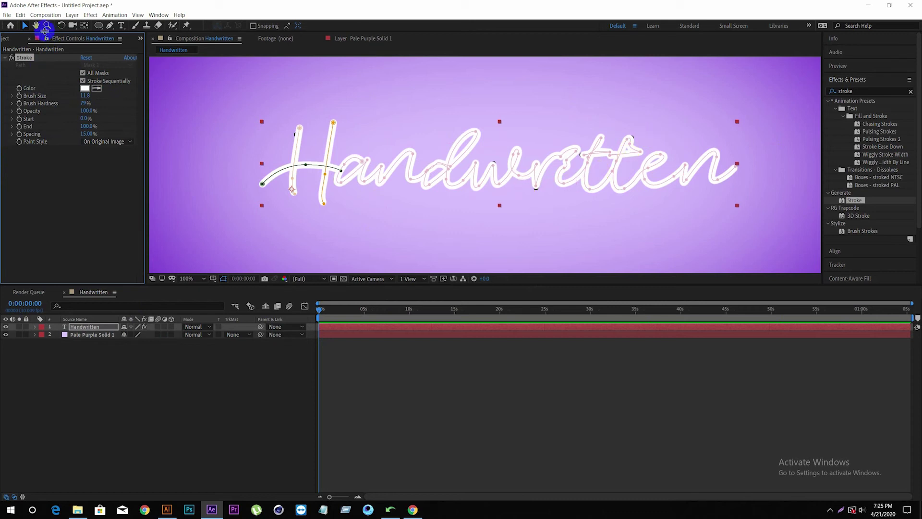
Use the Pen tool to start a new mask path at the top of the H
left_click(536, 188)
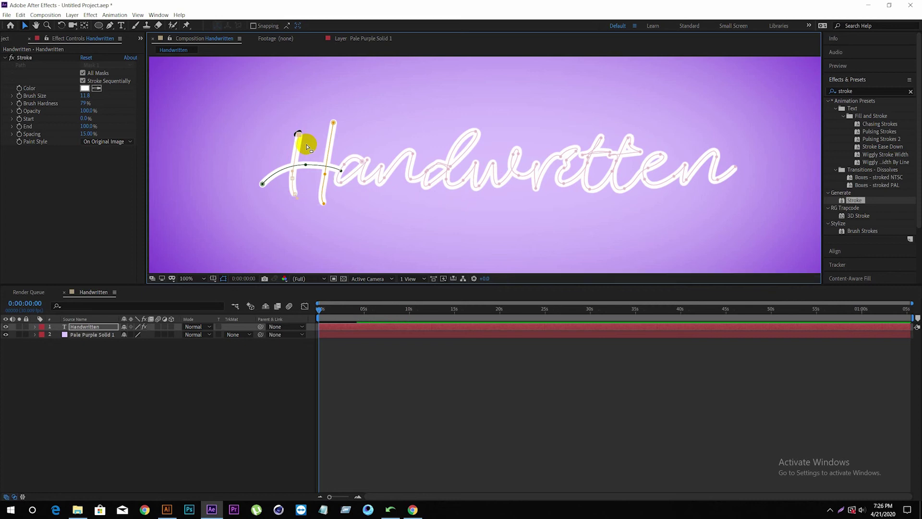
scroll(307, 146, "up", 1)
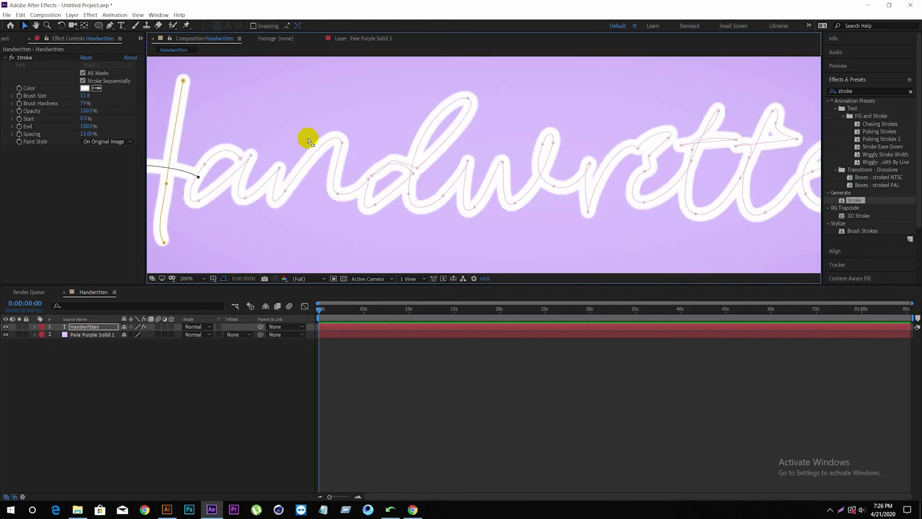
scroll(446, 128, "up", 1)
left_click_drag(446, 128, 560, 131)
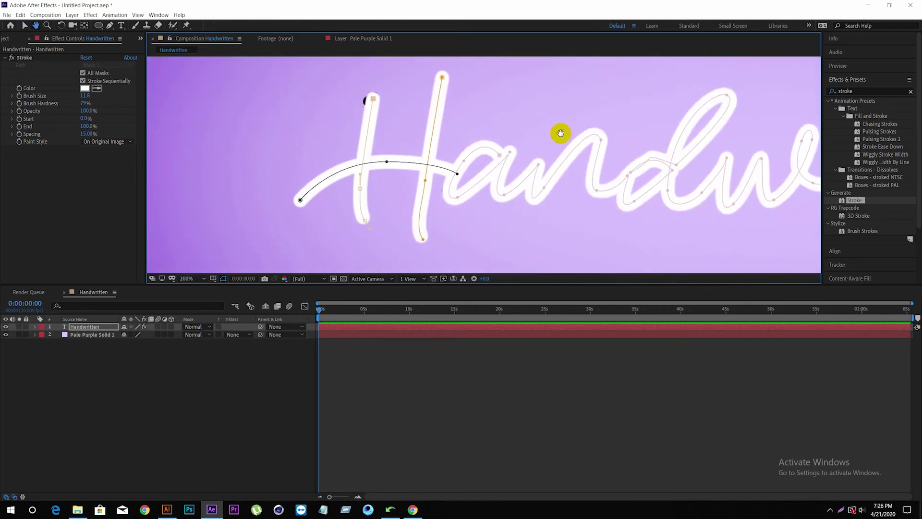
left_click(109, 25)
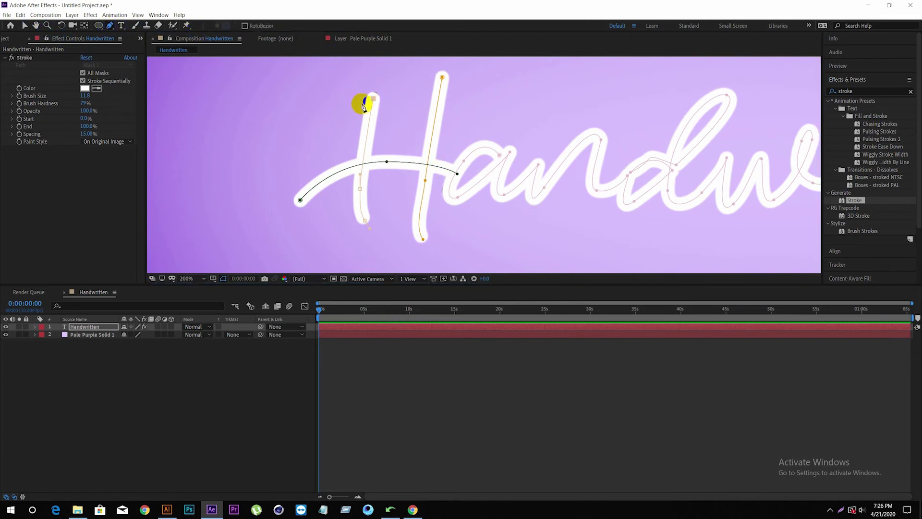
left_click(362, 103)
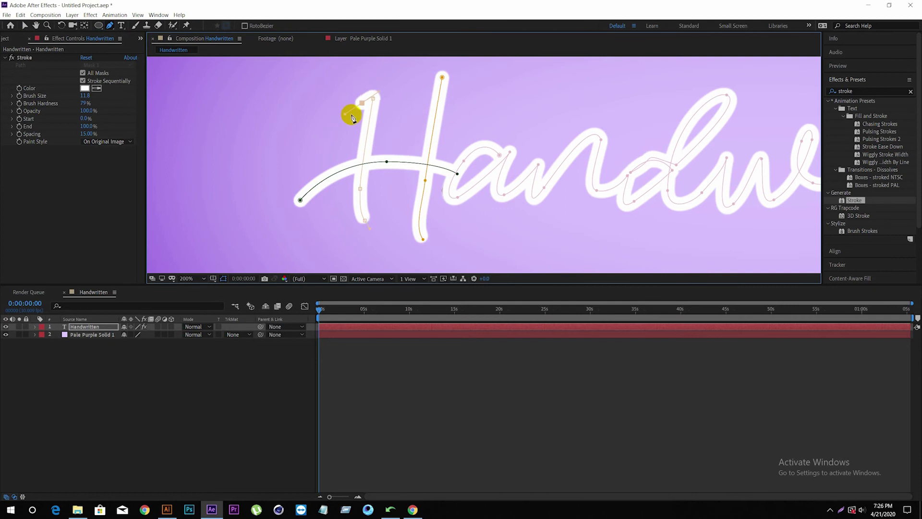
left_click(25, 26)
Zoom the viewer out and pan to centre the whole Handwritten word
scroll(292, 134, "down", 2)
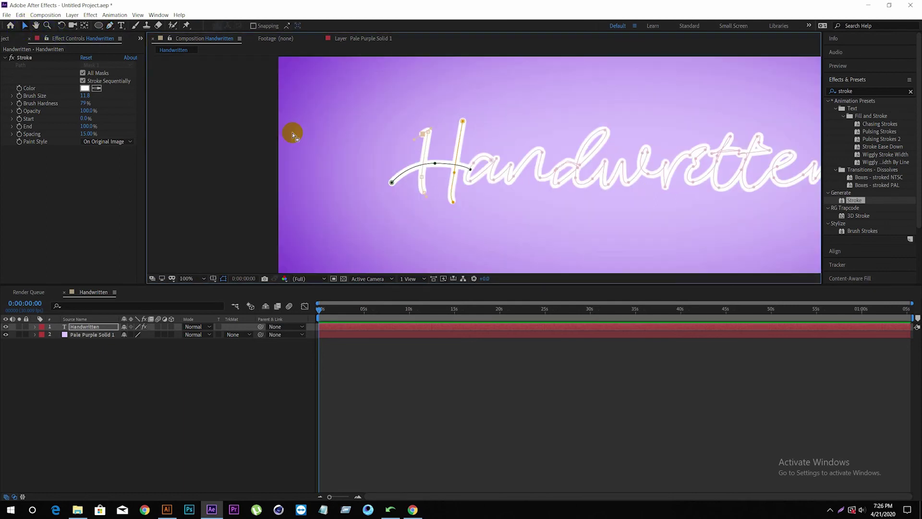
scroll(406, 195, "down", 2)
key("h")
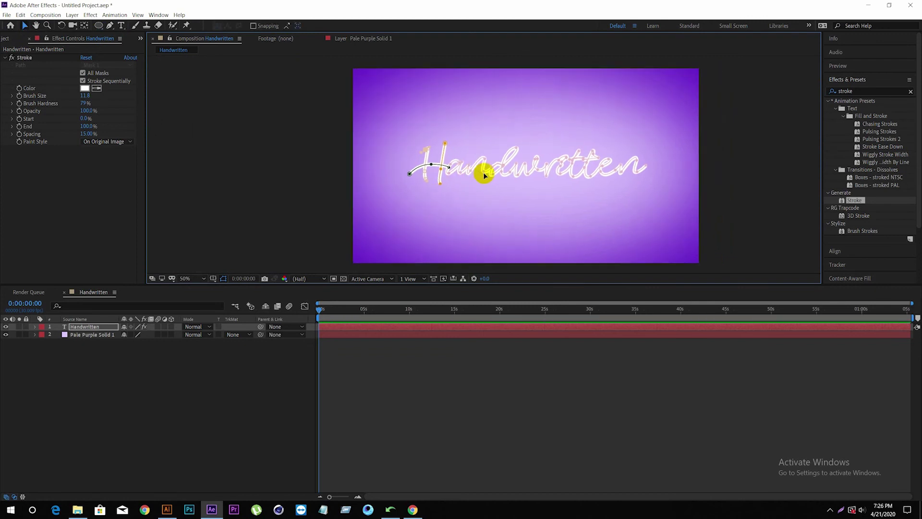
scroll(484, 176, "up", 2)
left_click_drag(530, 185, 509, 188)
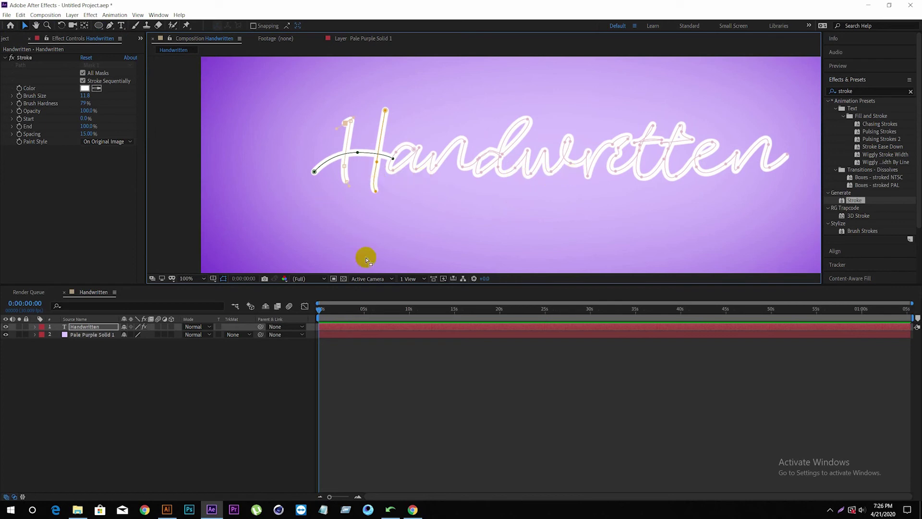
Set the Stroke Paint Style to Reveal Original Image and lower End to 0%
left_click(127, 141)
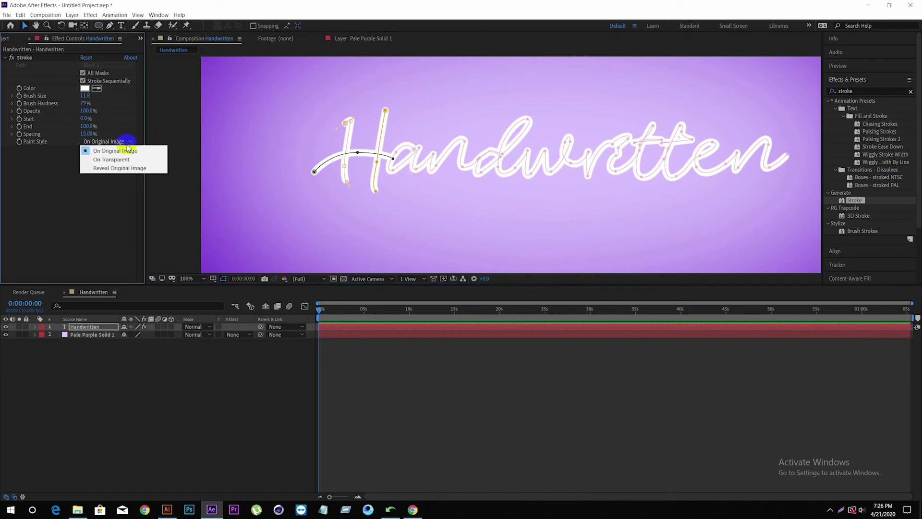
left_click(121, 172)
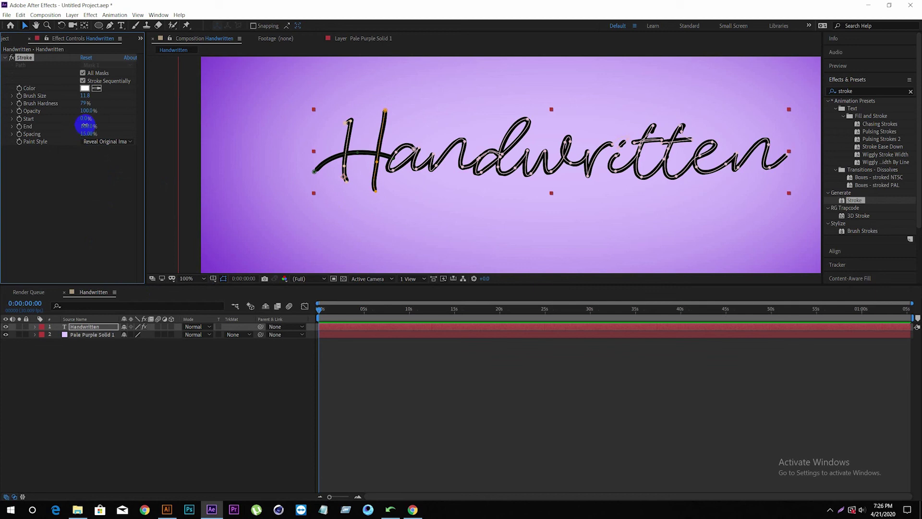
left_click_drag(84, 126, 30, 126)
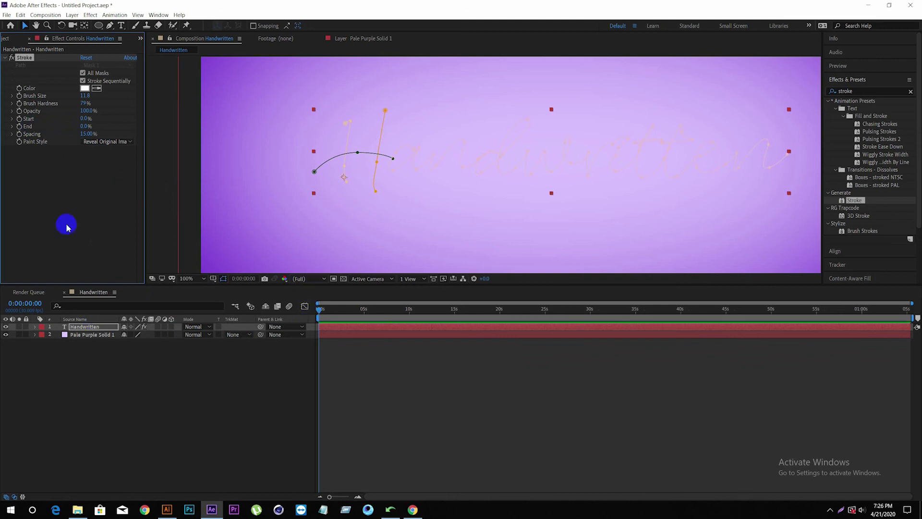
Keyframe Stroke Start at 100% near 0:00:04:28, then scrub back to check the write-on
left_click(364, 310)
left_click(88, 119)
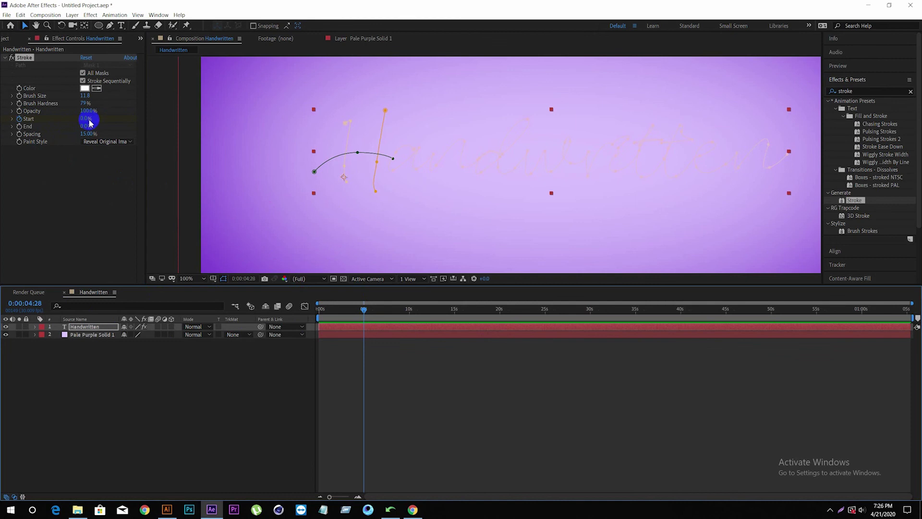
left_click_drag(84, 119, 198, 131)
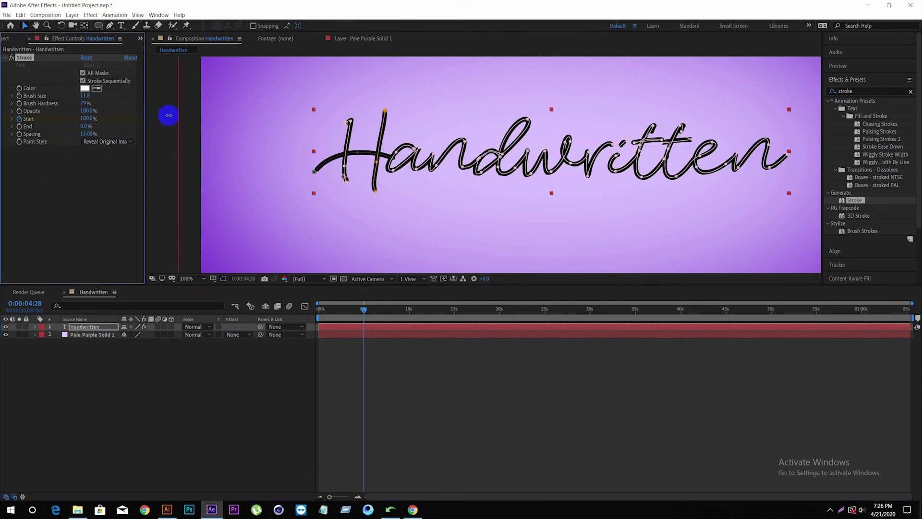
left_click_drag(366, 313, 300, 307)
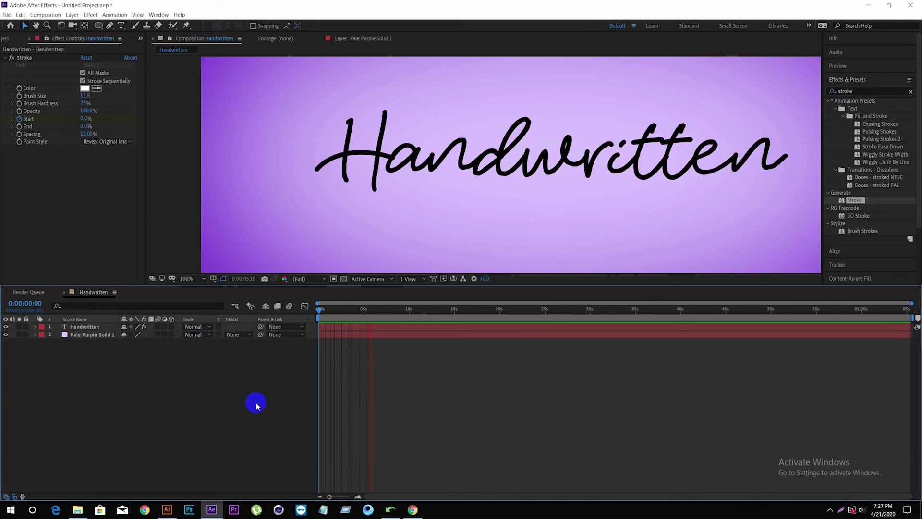
left_click(373, 310)
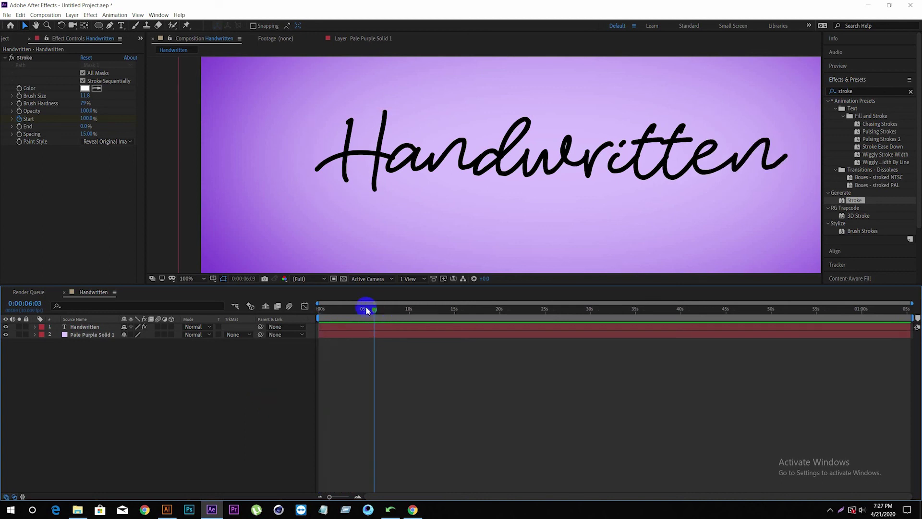
left_click_drag(367, 310, 343, 310)
left_click(39, 328)
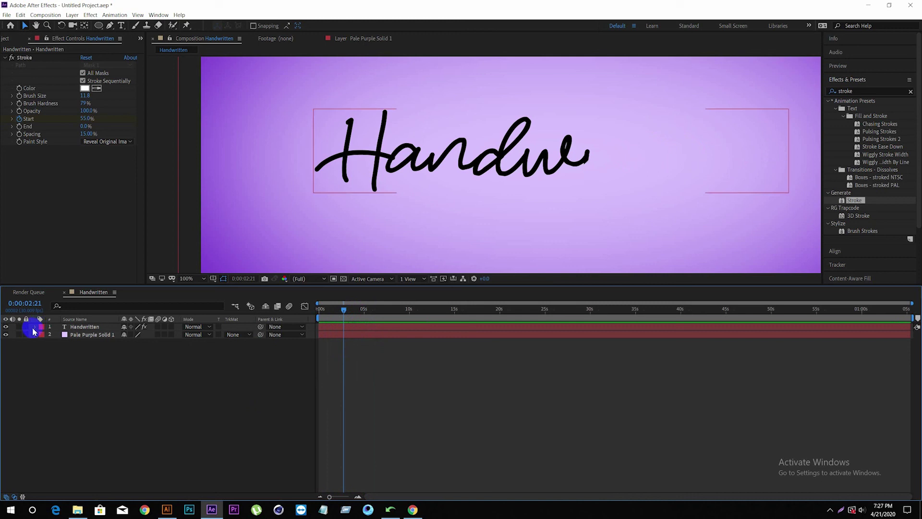
Reveal the Stroke Start keyframes and end the work area at about 5 seconds
left_click(34, 327)
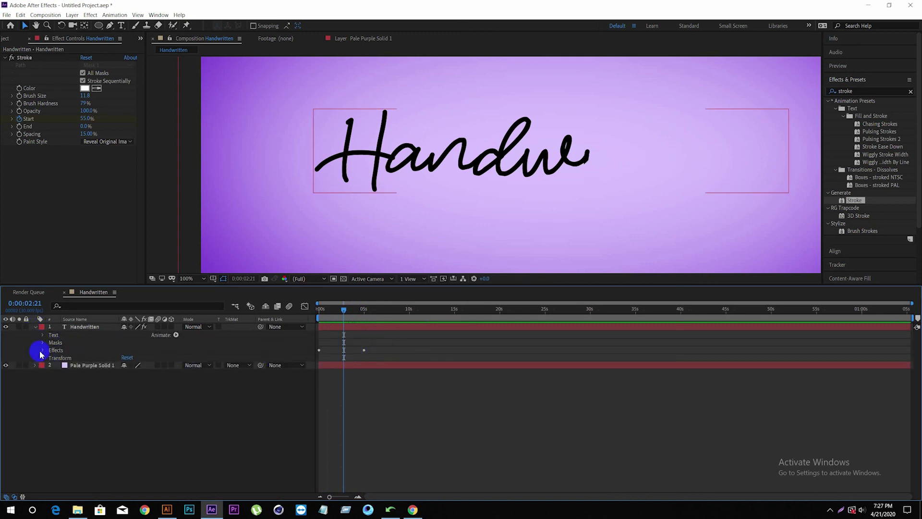
left_click(43, 350)
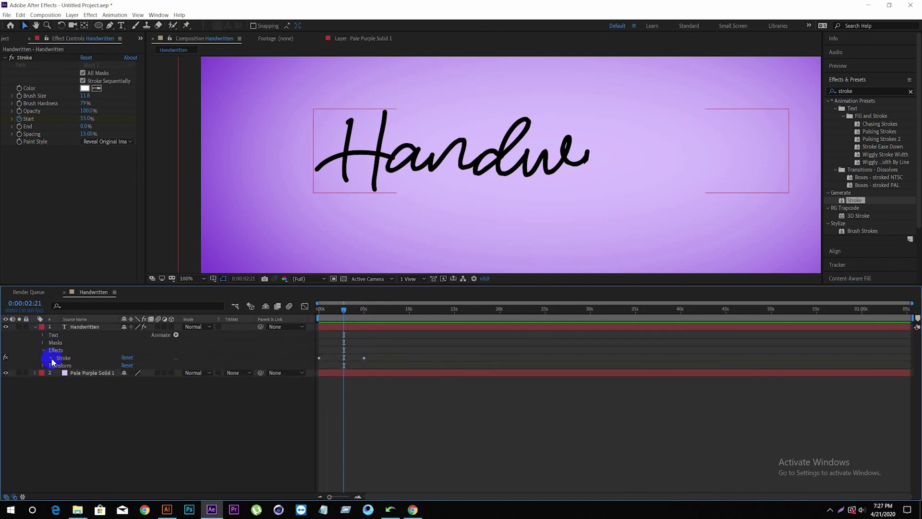
left_click(51, 358)
left_click(916, 328)
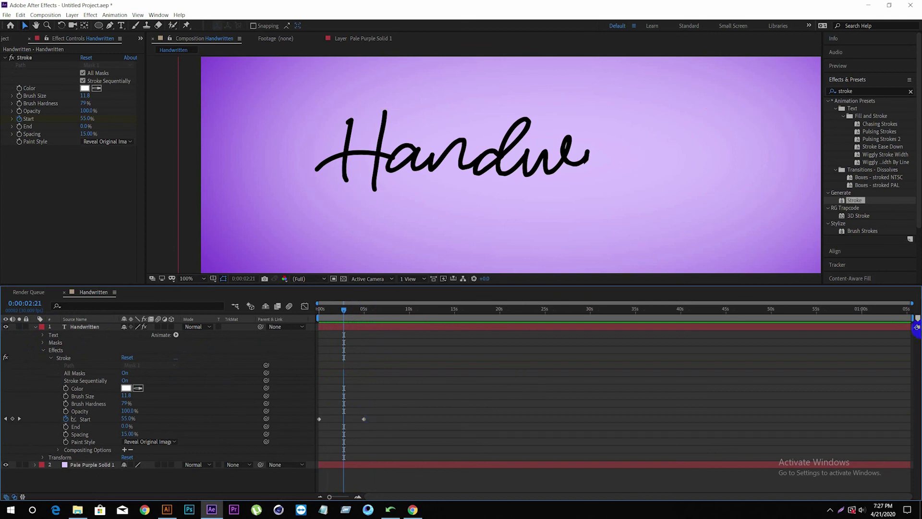
left_click_drag(912, 318, 363, 335)
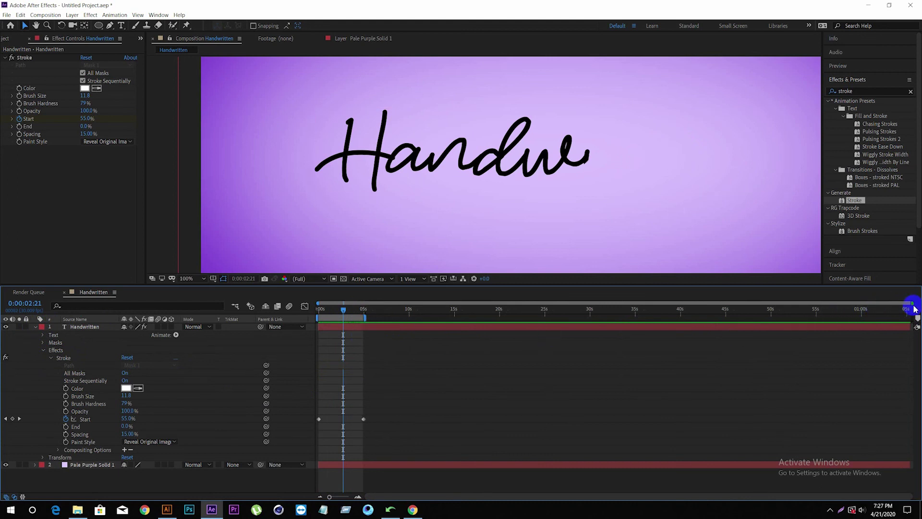
Move the 100% Start keyframe to about 3 seconds and select both Start keyframes
mouse_move(911, 303)
left_mouse_down()
mouse_move(494, 313)
mouse_move(469, 333)
left_mouse_up()
left_click(501, 417)
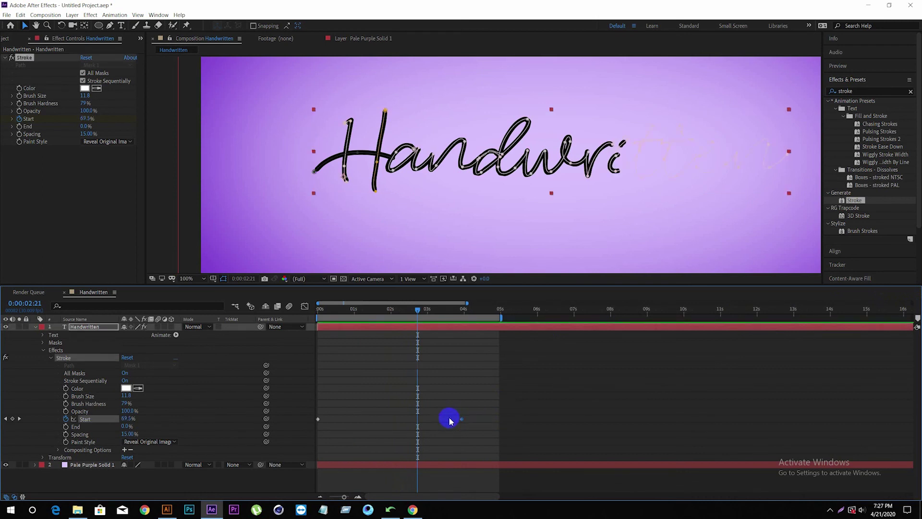
left_click_drag(500, 419, 424, 419)
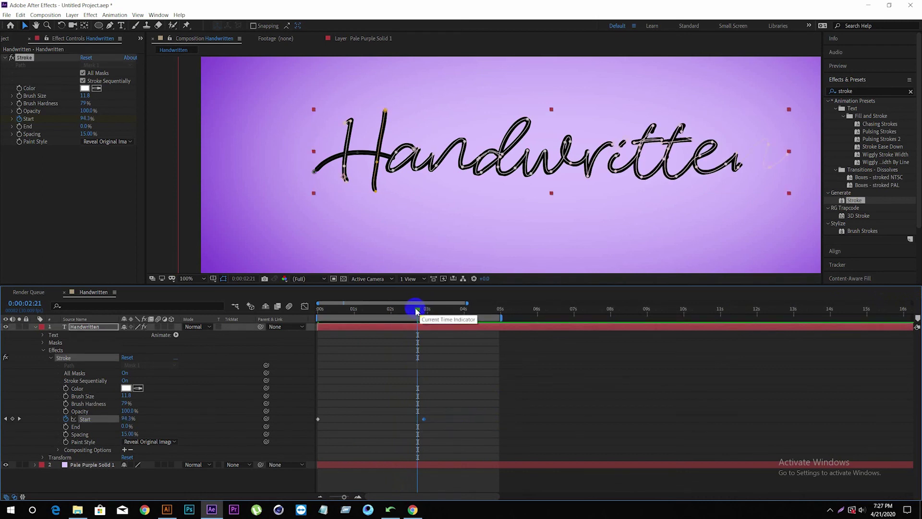
key("Home")
left_click_drag(322, 423, 329, 423)
left_click(430, 414)
left_click(418, 419)
left_click_drag(426, 431, 323, 403)
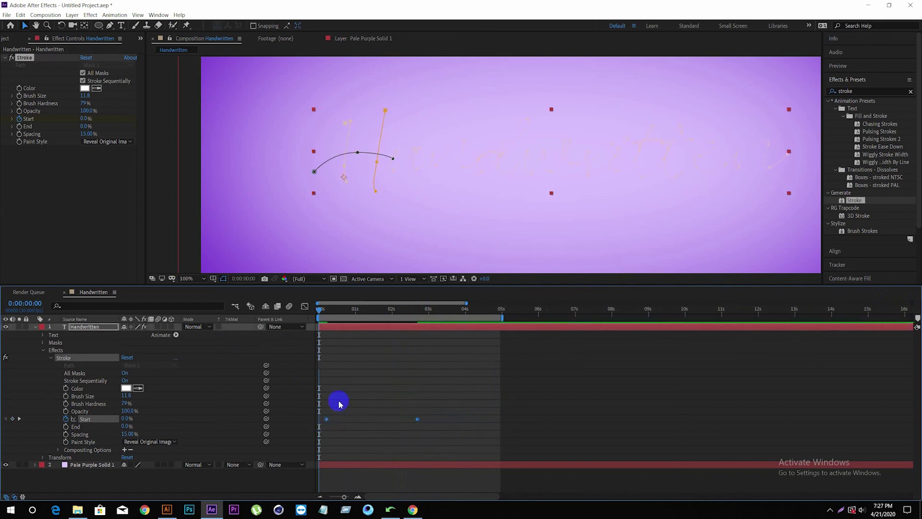
Apply Easy Ease to both Start keyframes and preview the write-on animation
right_click(417, 421)
mouse_move(499, 414)
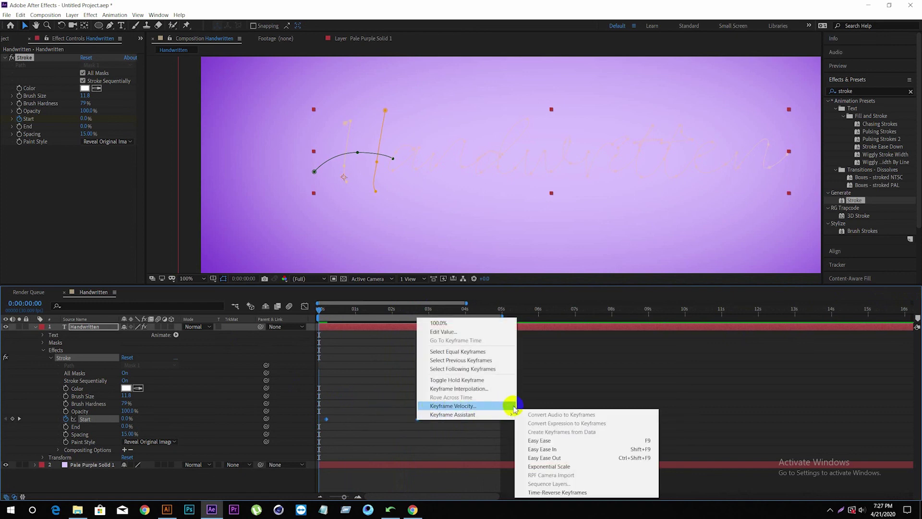
left_click(539, 441)
left_click(422, 372)
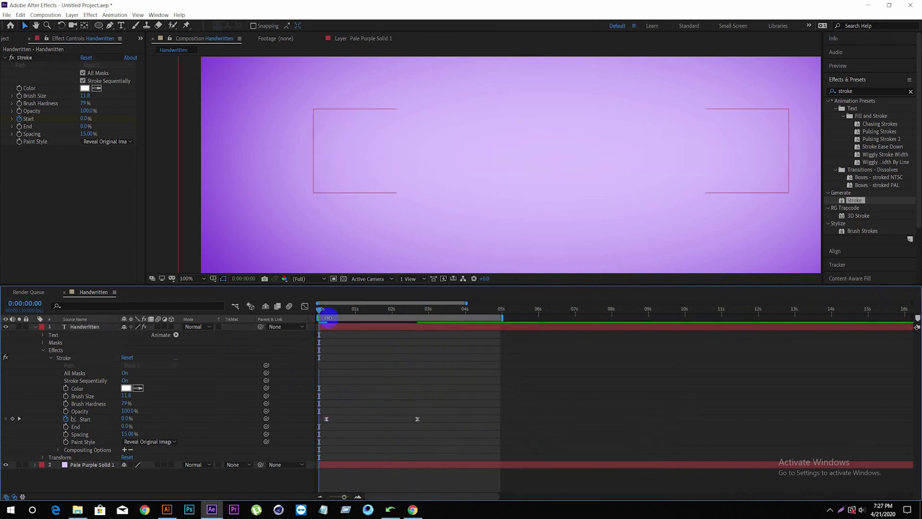
key("space")
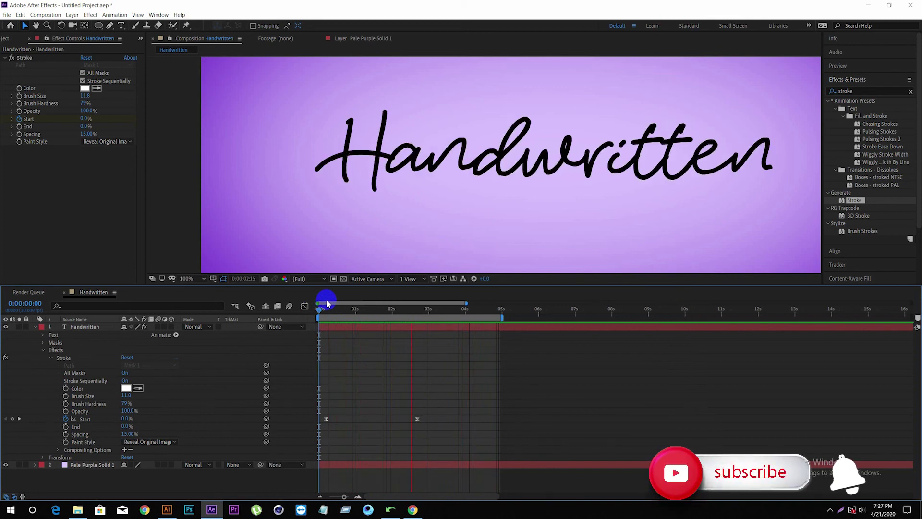
Stop the preview at 0:00:03:21, collapse the layer and Stroke settings, and zoom to 50%
key("space")
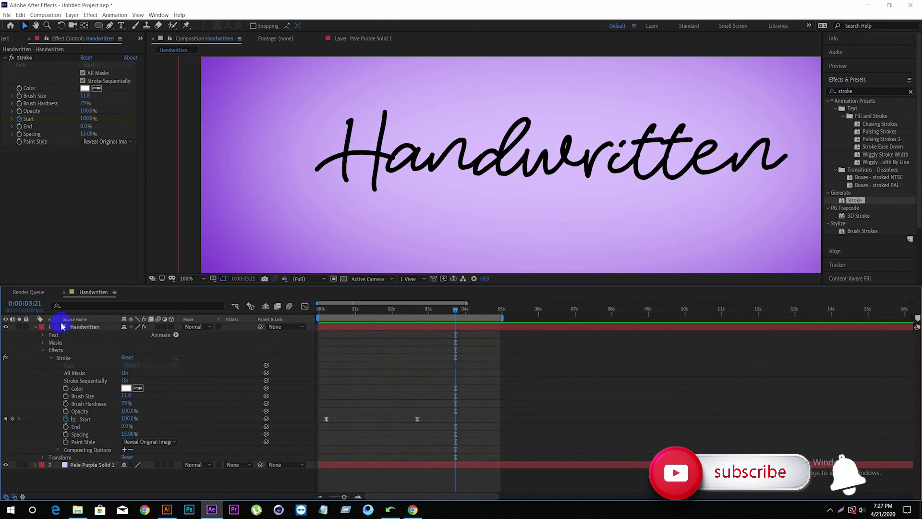
left_click(35, 327)
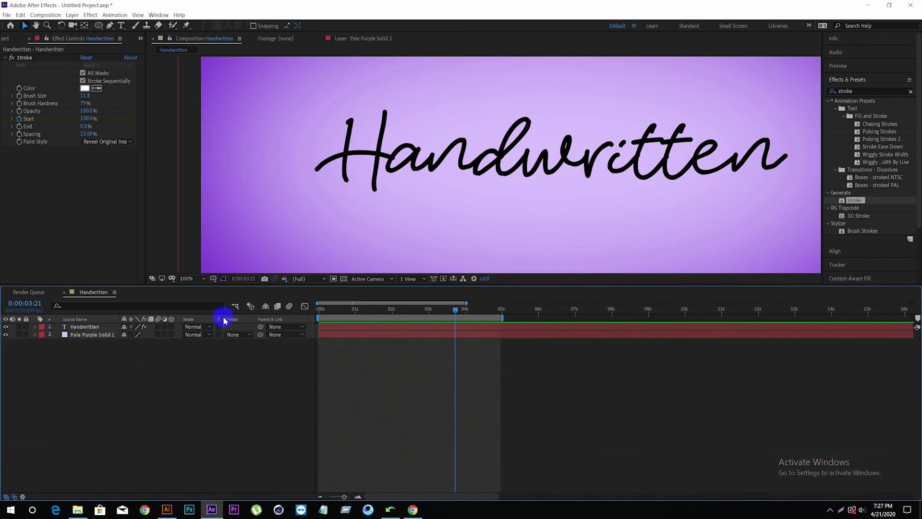
key("comma")
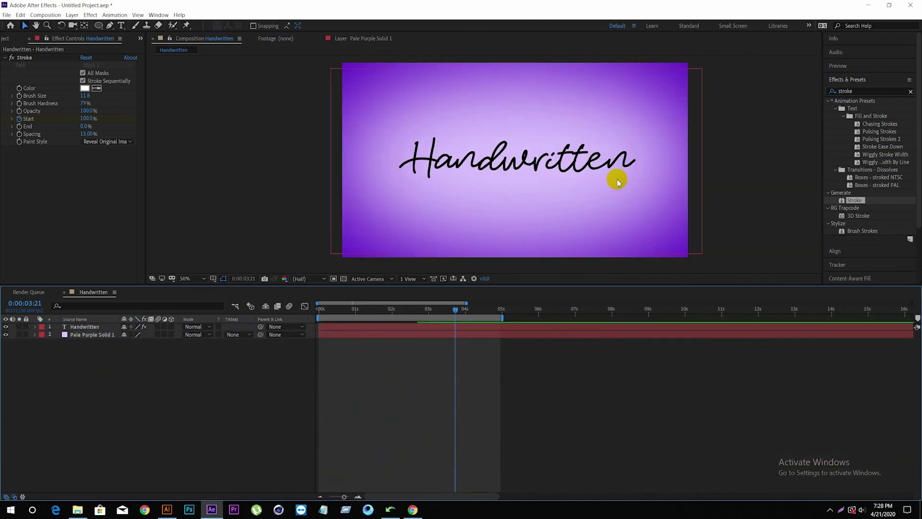
left_click(6, 58)
left_click(131, 371)
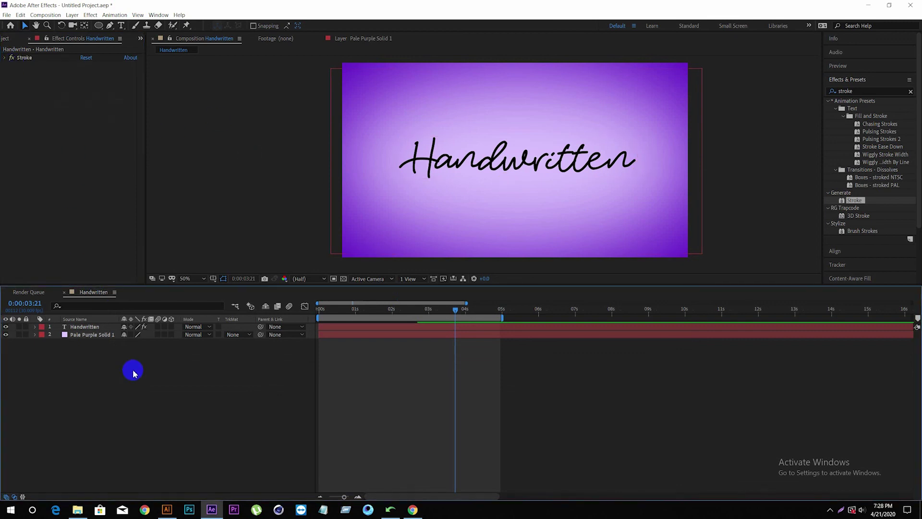